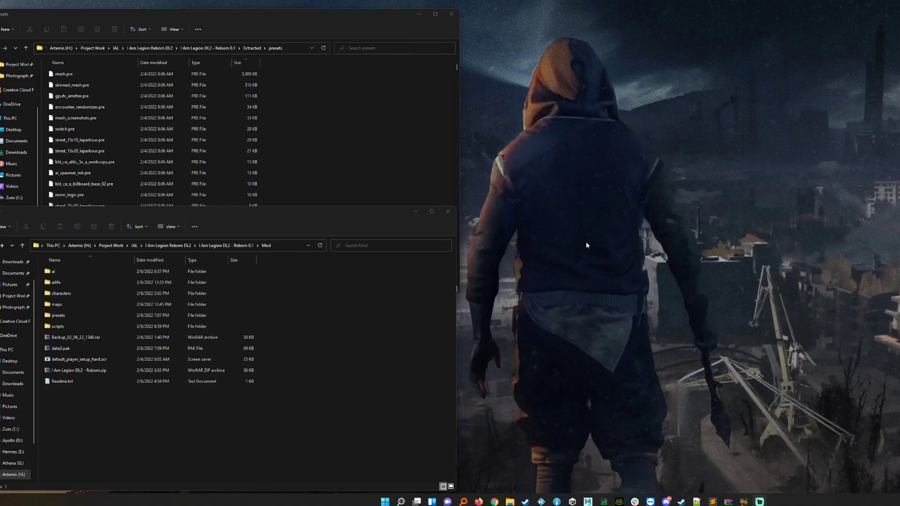
Move the Mod folder window higher and select data3.pak, cancelling the accidental rename.
{"action": "left_click_drag", "start_coordinate": [204, 212], "coordinate": [208, 98]}
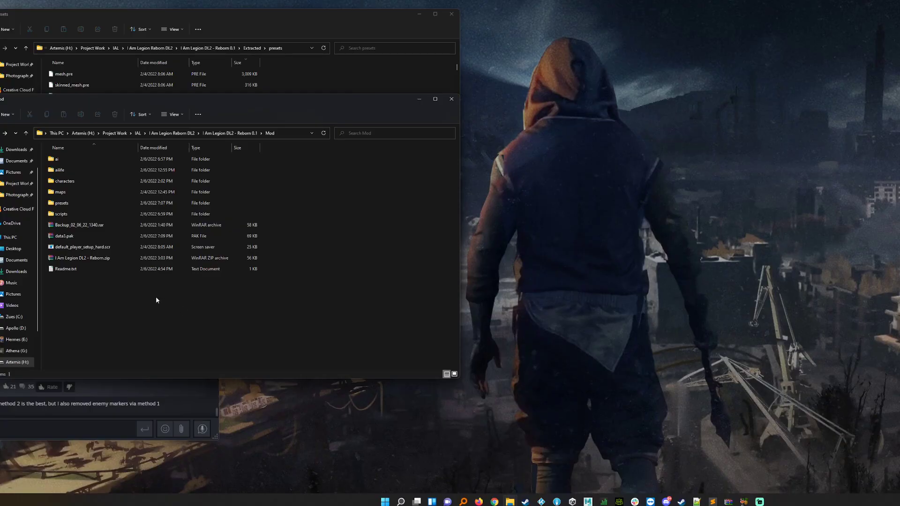
{"action": "left_click", "coordinate": [78, 238]}
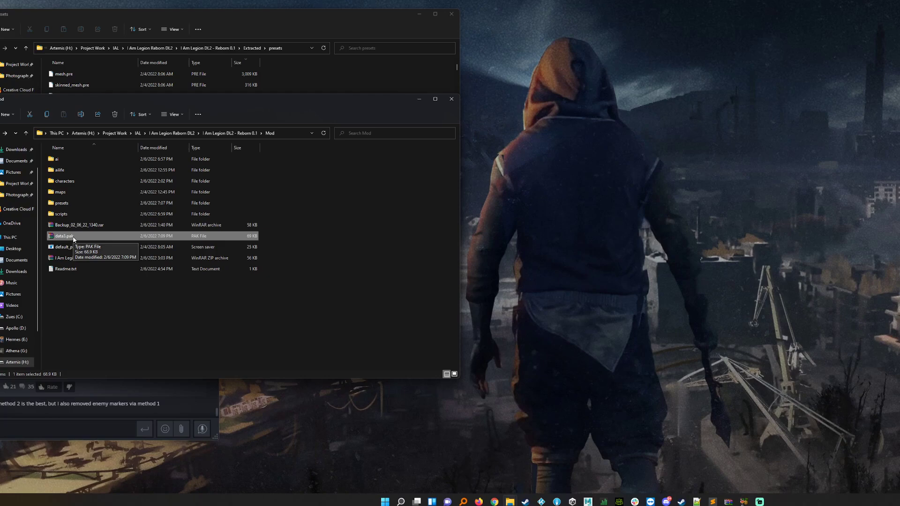
{"action": "left_click", "coordinate": [72, 237]}
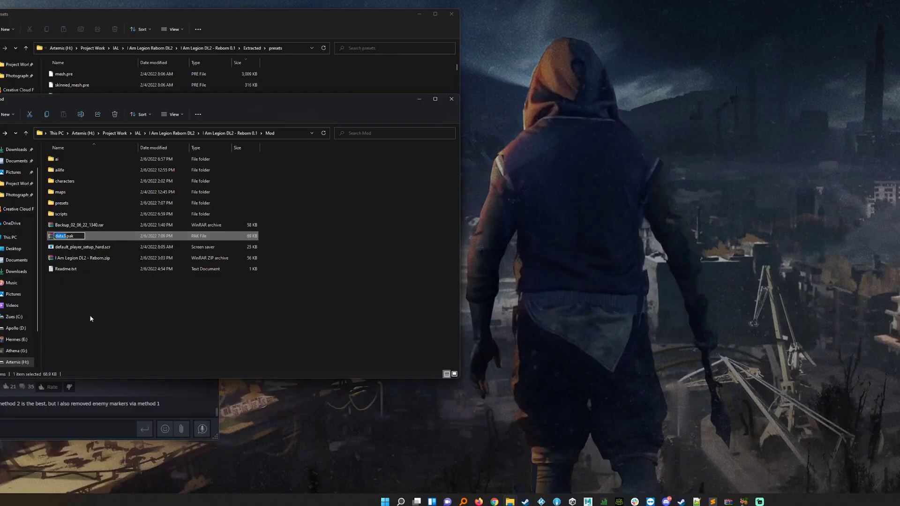
{"action": "key", "text": "Escape"}
Open data3.pak in WinRAR, then resize its window and move it beside the Mod folder.
{"action": "double_click", "coordinate": [64, 236]}
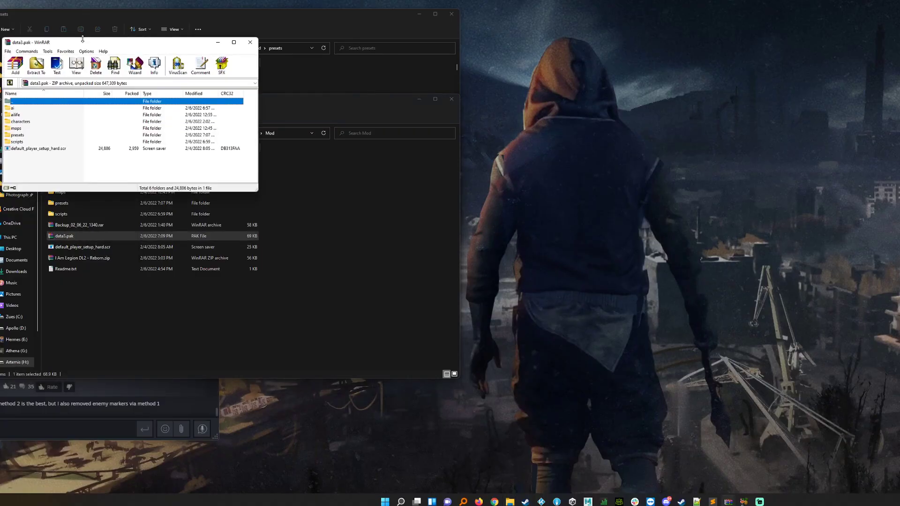
{"action": "left_click_drag", "start_coordinate": [344, 300], "coordinate": [453, 366]}
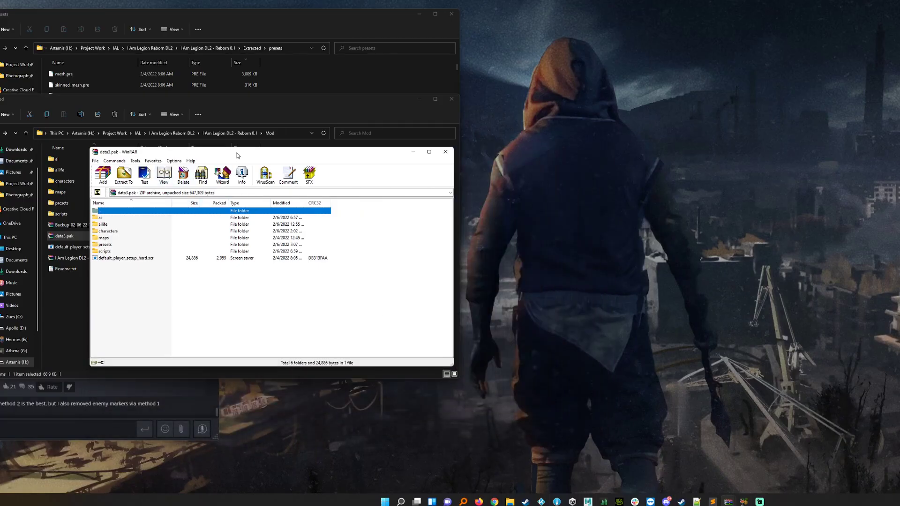
{"action": "left_click_drag", "start_coordinate": [238, 156], "coordinate": [541, 127]}
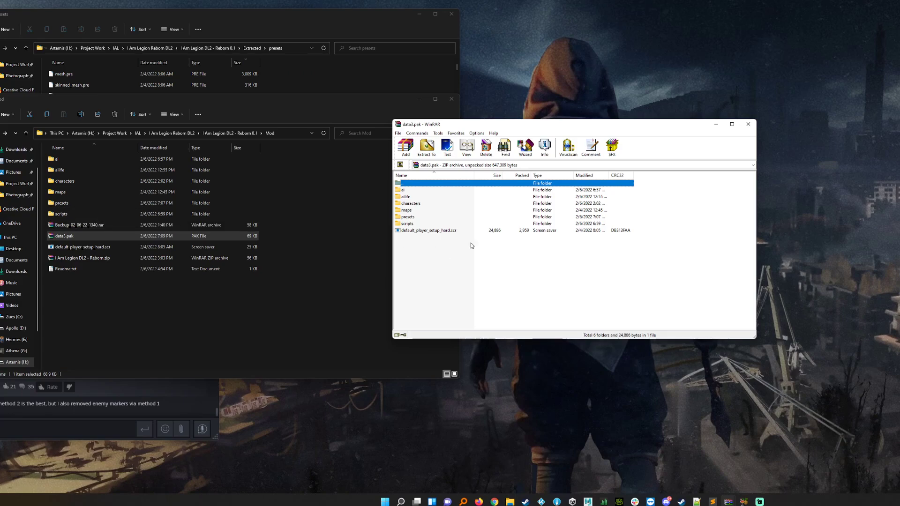
Inspect the archive's folders in turn: ai, ailife, characters, maps, presets and scripts.
{"action": "left_click", "coordinate": [413, 191]}
{"action": "left_click", "coordinate": [415, 198]}
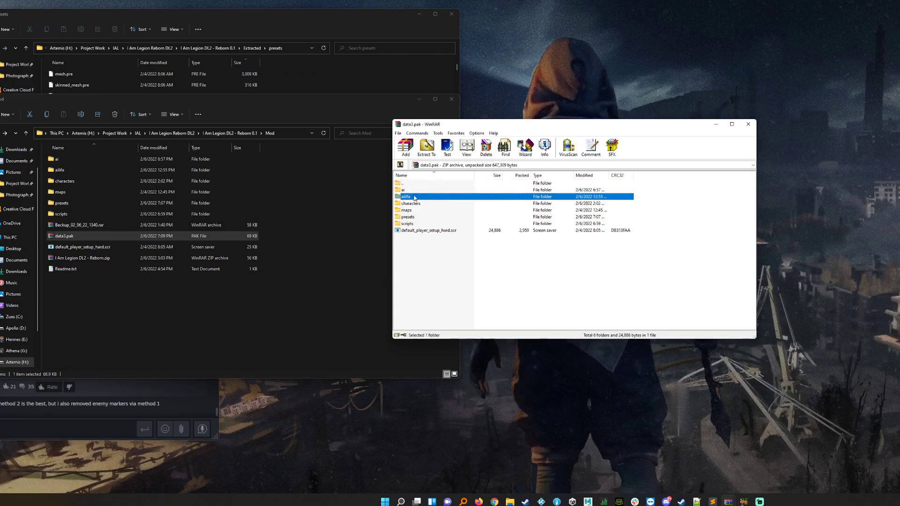
{"action": "left_click", "coordinate": [415, 191]}
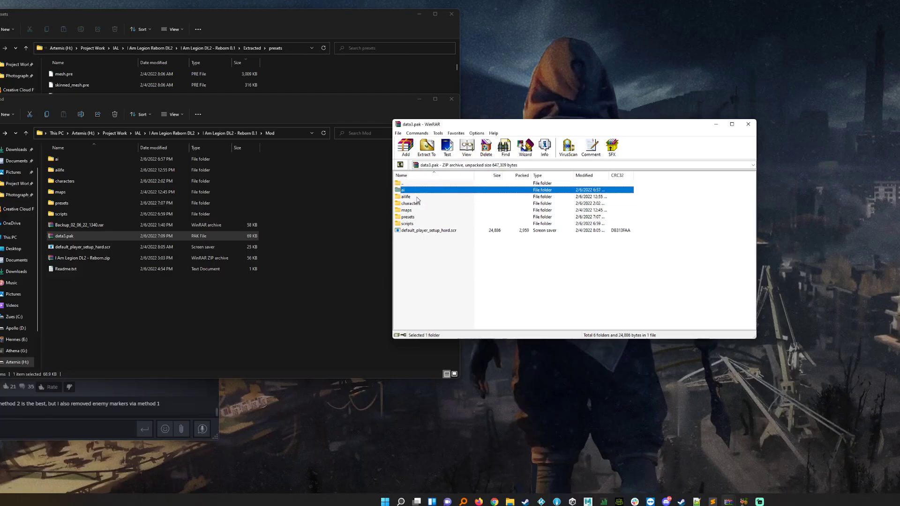
{"action": "left_click", "coordinate": [417, 197]}
{"action": "left_click", "coordinate": [417, 203]}
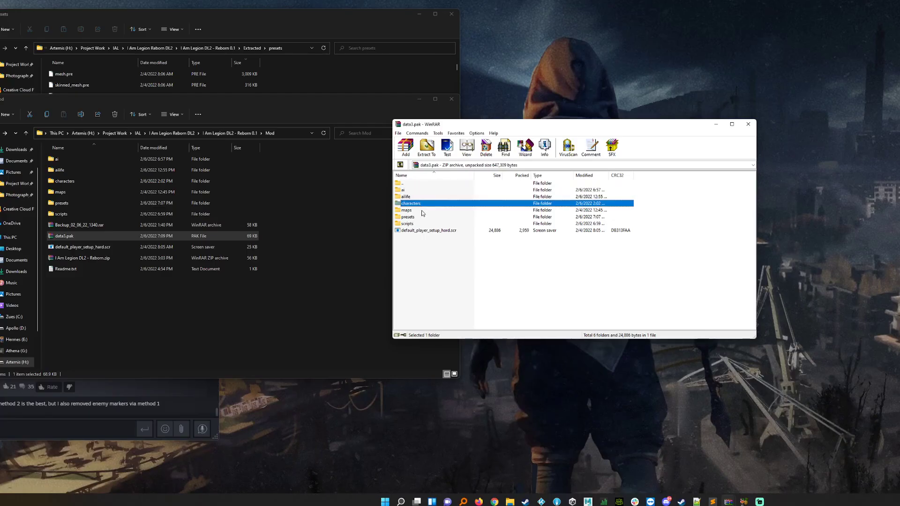
{"action": "left_click", "coordinate": [422, 211]}
{"action": "left_click", "coordinate": [420, 217]}
{"action": "left_click", "coordinate": [422, 225]}
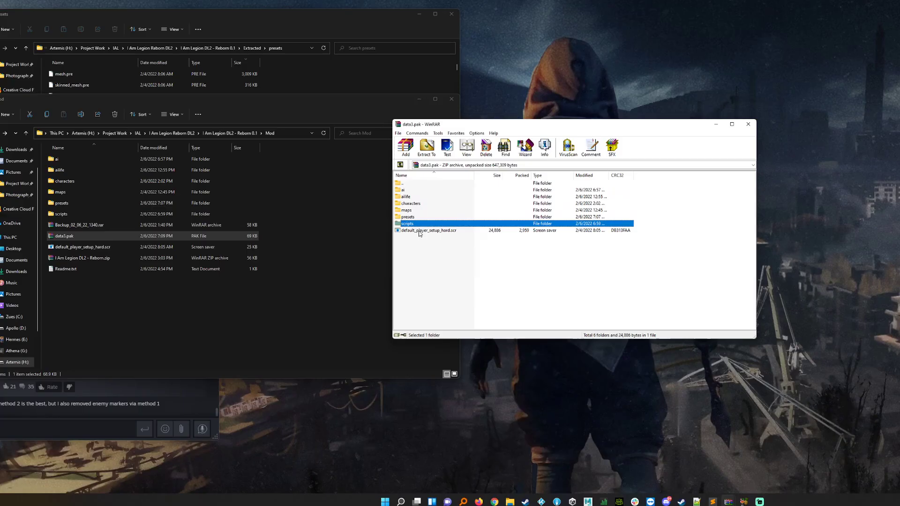
{"action": "left_click", "coordinate": [420, 271]}
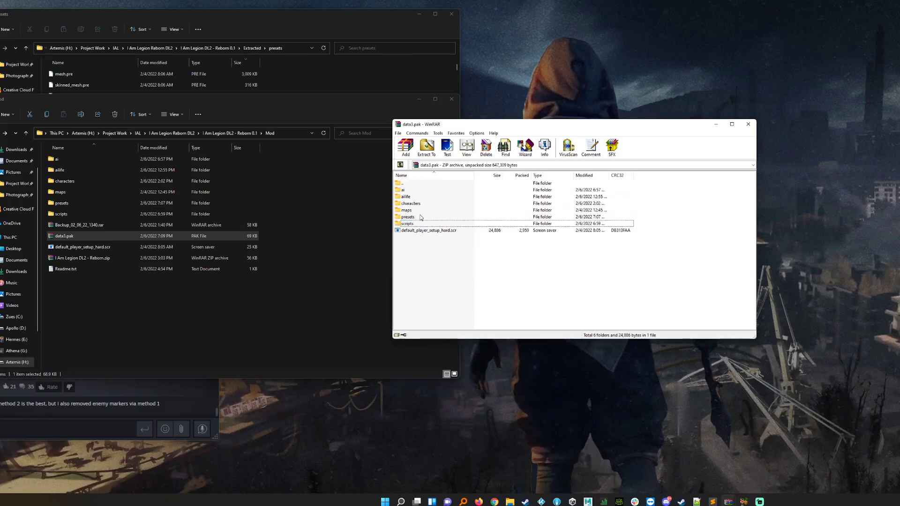
{"action": "double_click", "coordinate": [408, 190]}
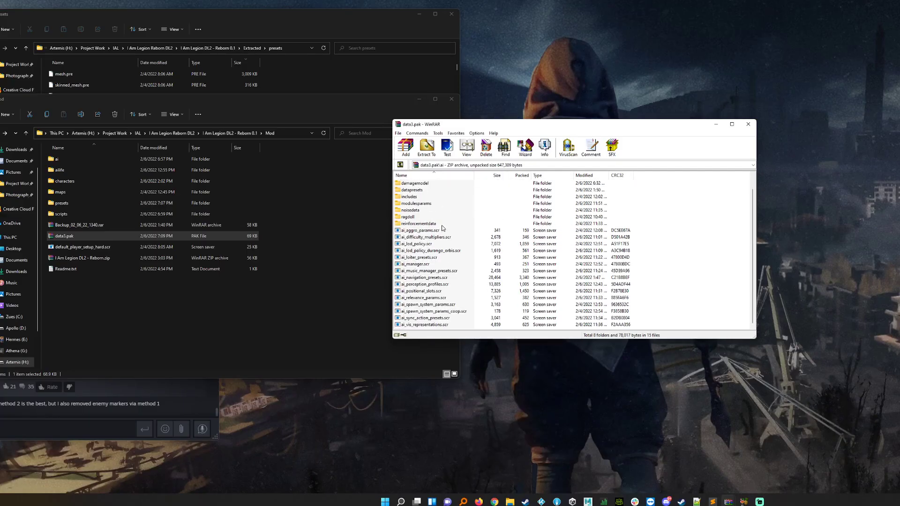
{"action": "double_click", "coordinate": [418, 183]}
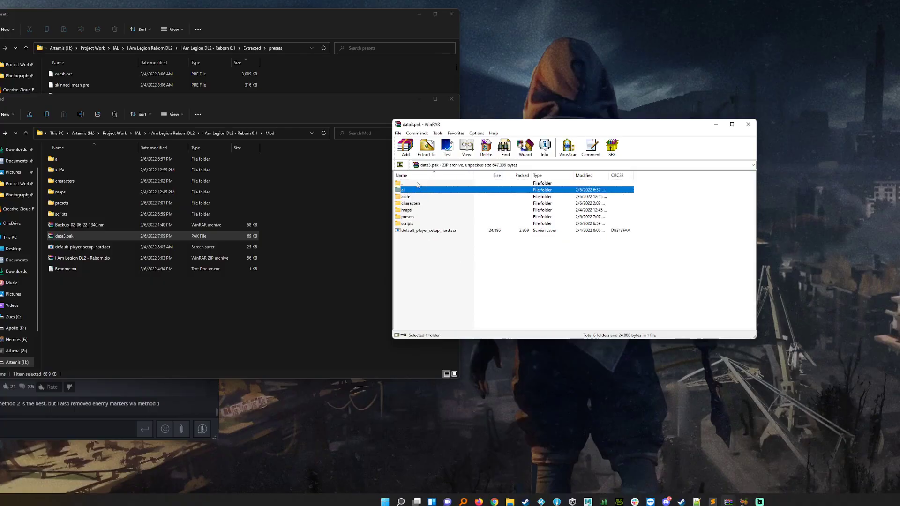
{"action": "double_click", "coordinate": [420, 197]}
{"action": "double_click", "coordinate": [413, 183]}
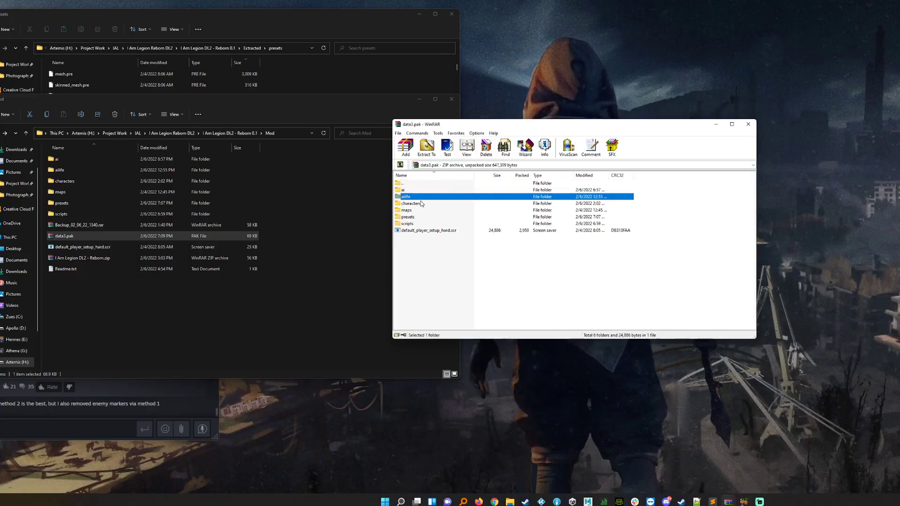
{"action": "double_click", "coordinate": [422, 204]}
{"action": "double_click", "coordinate": [421, 184]}
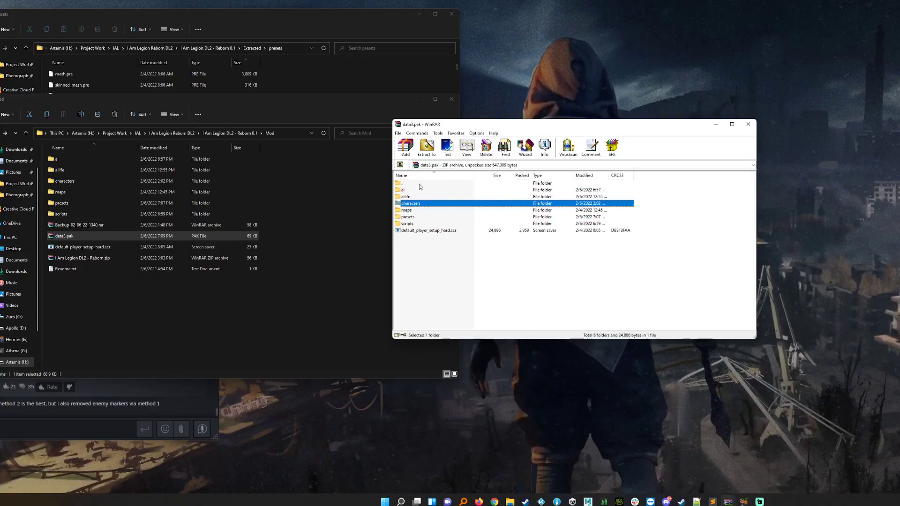
{"action": "left_click", "coordinate": [444, 274]}
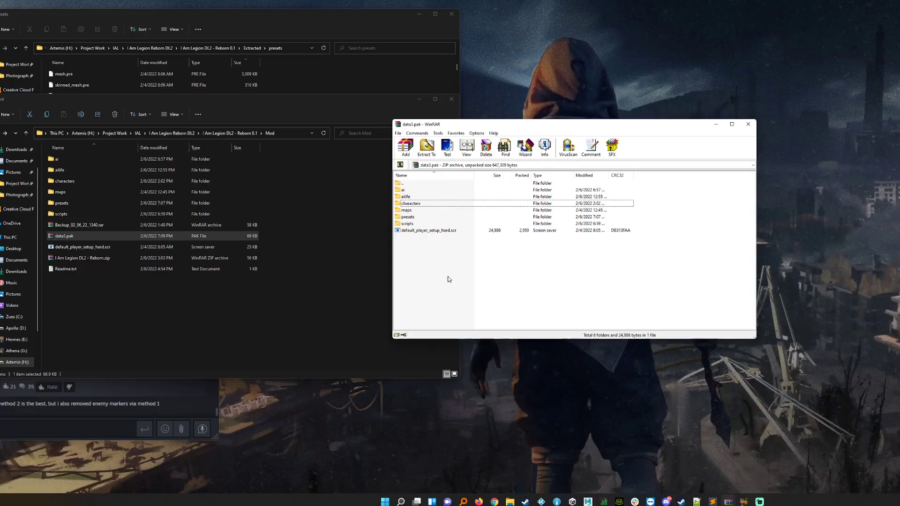
{"action": "double_click", "coordinate": [416, 210]}
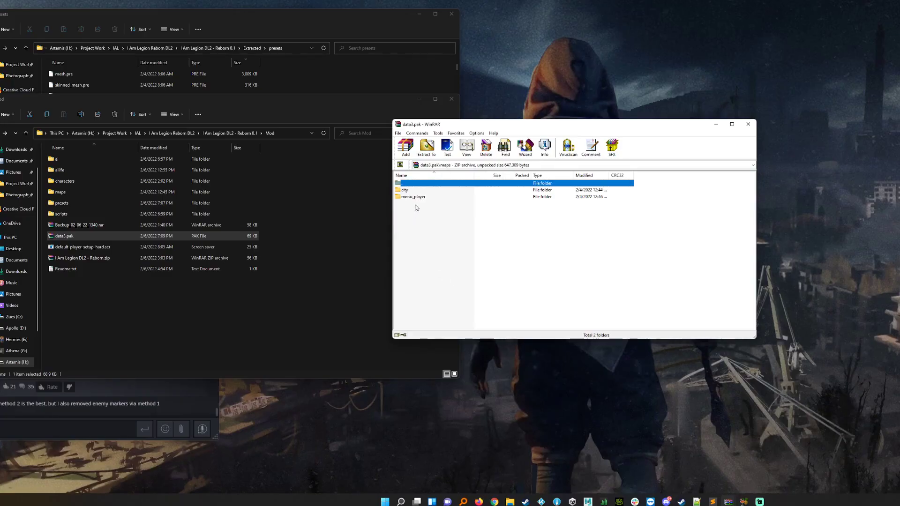
{"action": "double_click", "coordinate": [419, 186]}
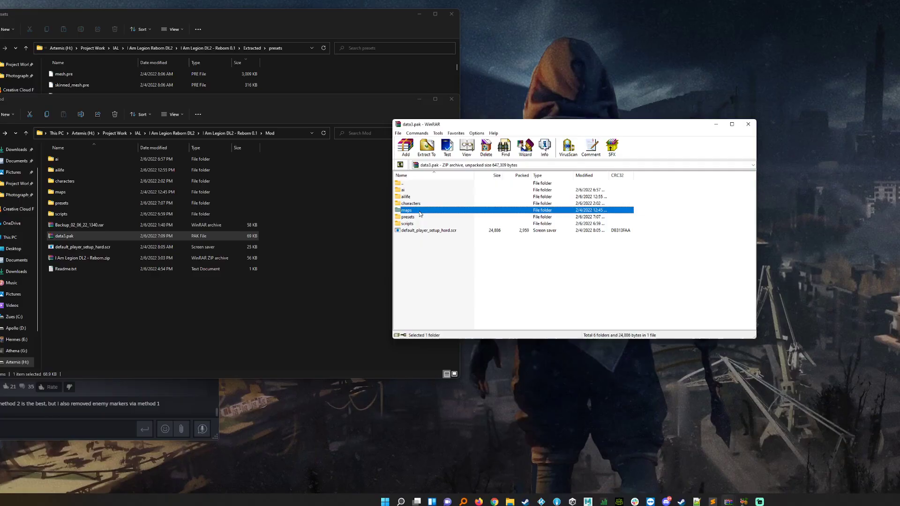
{"action": "left_click", "coordinate": [412, 190]}
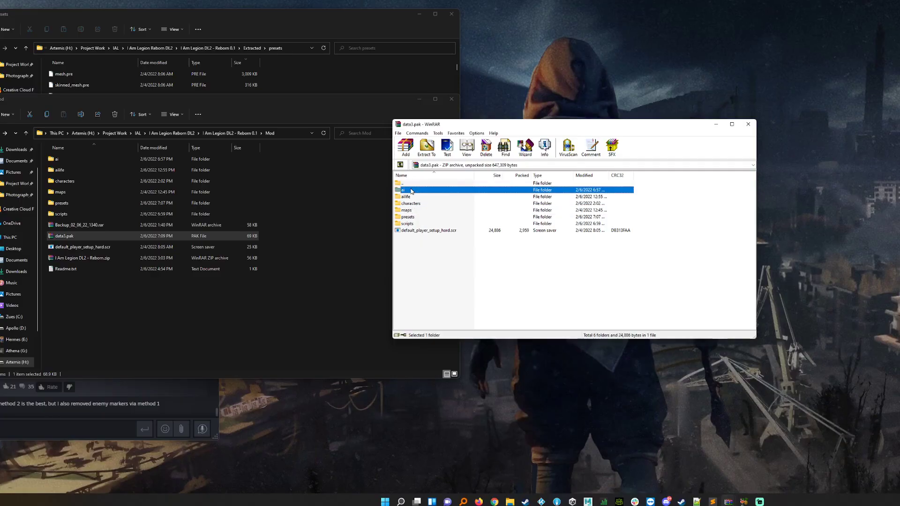
{"action": "left_click", "coordinate": [412, 197], "text": "ctrl"}
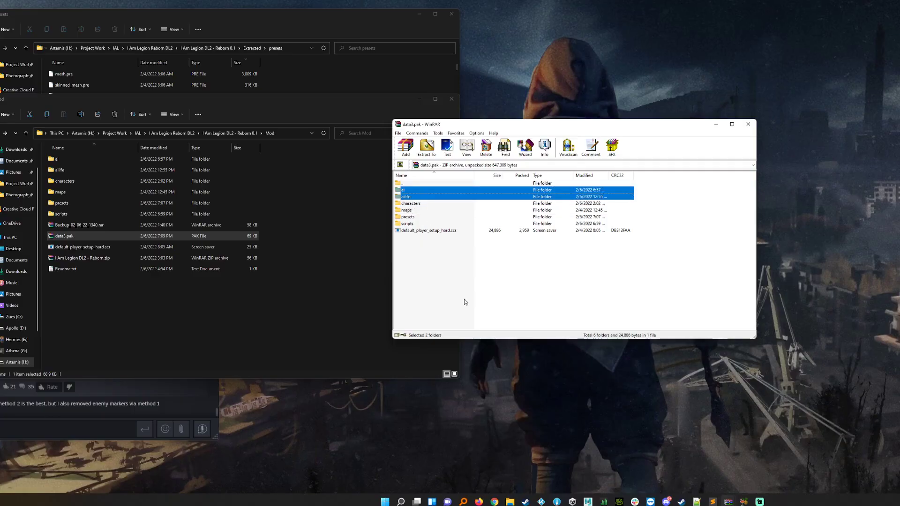
{"action": "left_click", "coordinate": [414, 203], "text": "ctrl"}
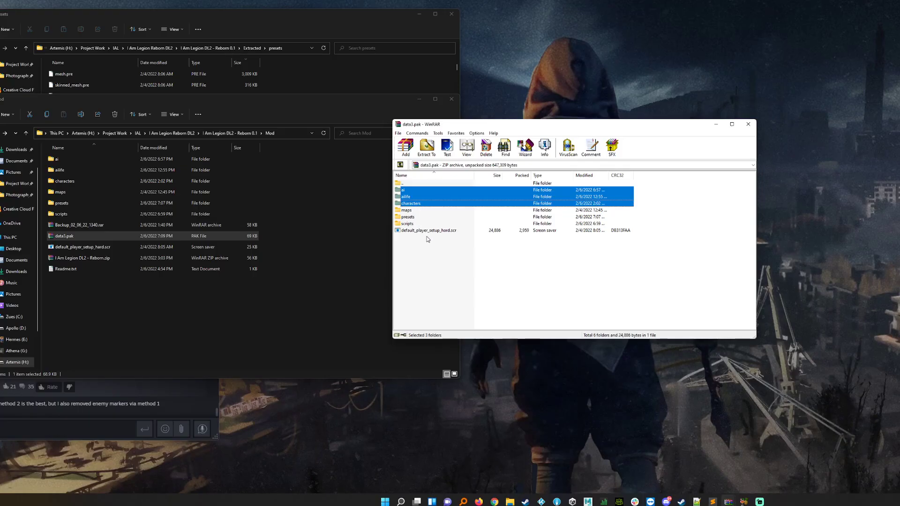
{"action": "double_click", "coordinate": [417, 224]}
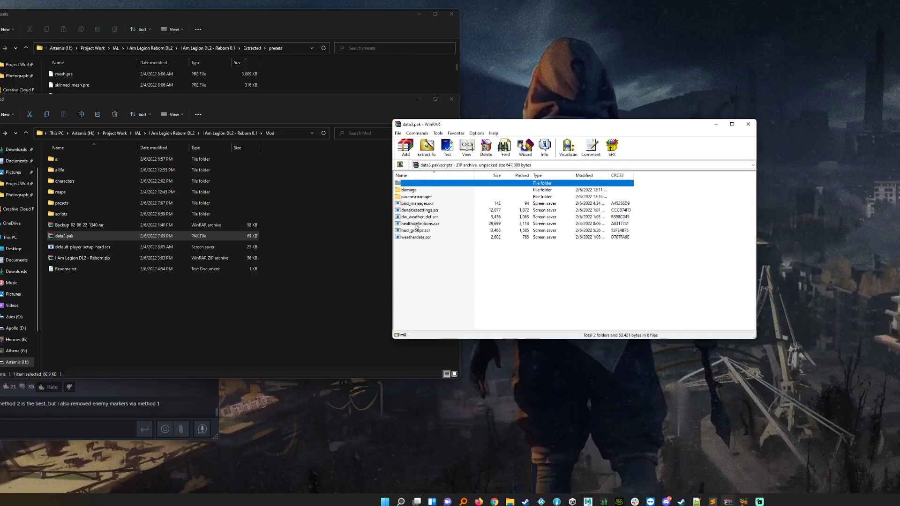
{"action": "left_click", "coordinate": [434, 272]}
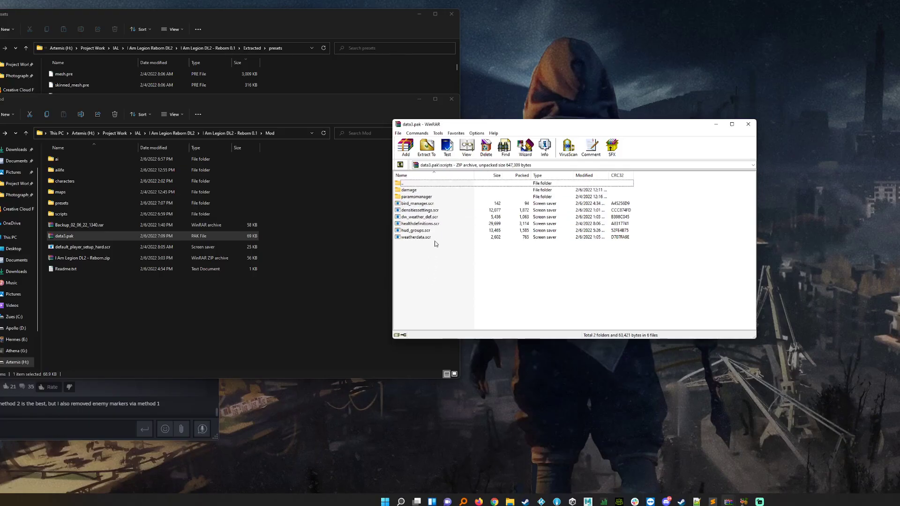
{"action": "left_click", "coordinate": [415, 199]}
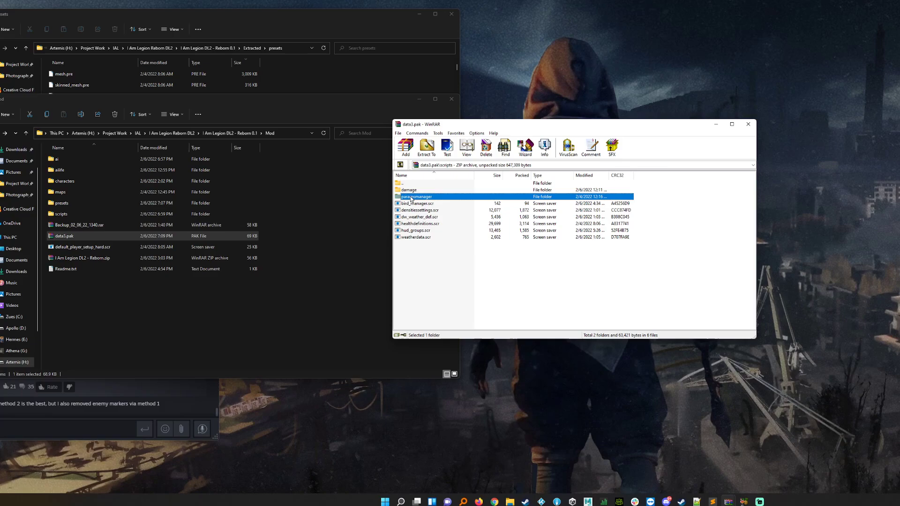
{"action": "left_click", "coordinate": [410, 183]}
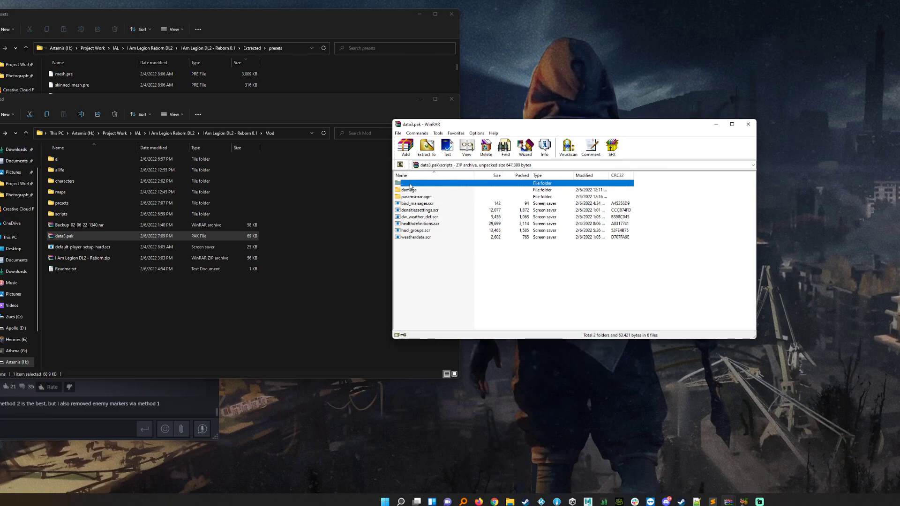
{"action": "double_click", "coordinate": [410, 184]}
{"action": "left_click", "coordinate": [439, 266]}
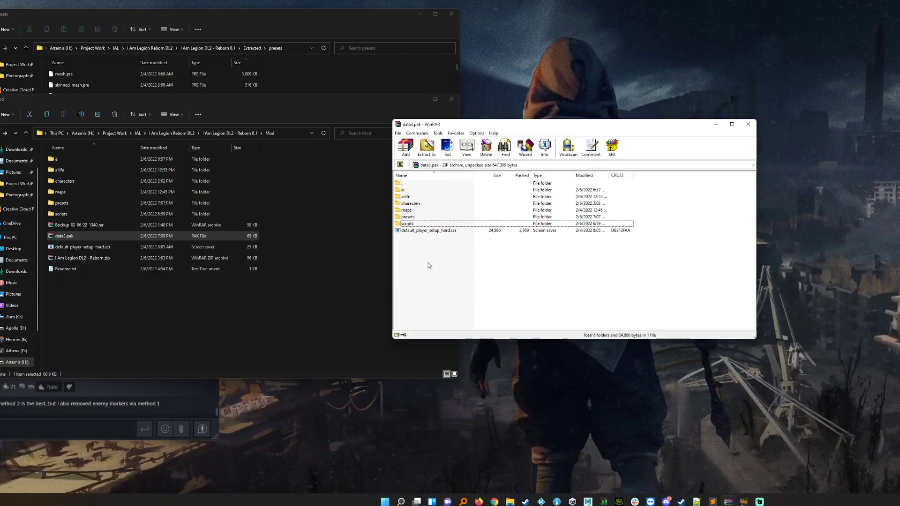
Go up to the I Am Legion DL2 - Reborn 0.1 folder, then return to the mod's Firefox tab.
{"action": "left_click", "coordinate": [170, 297]}
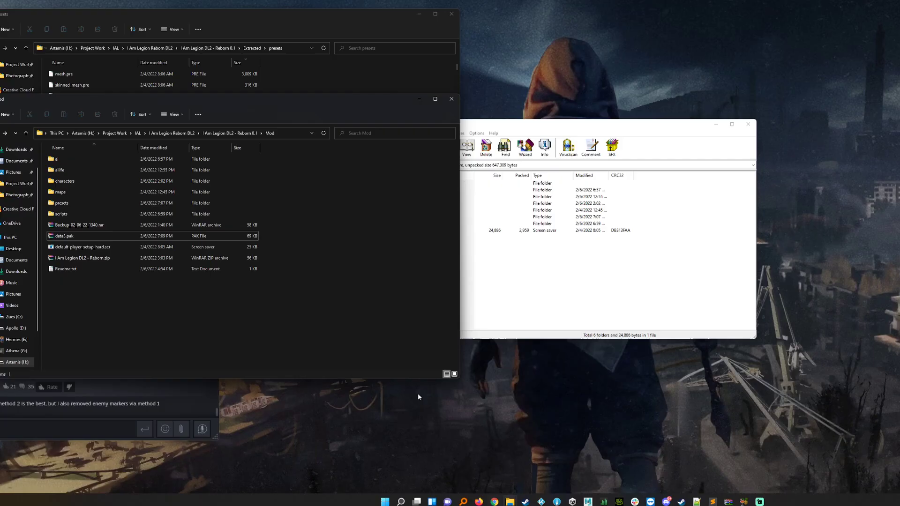
{"action": "left_click", "coordinate": [243, 136]}
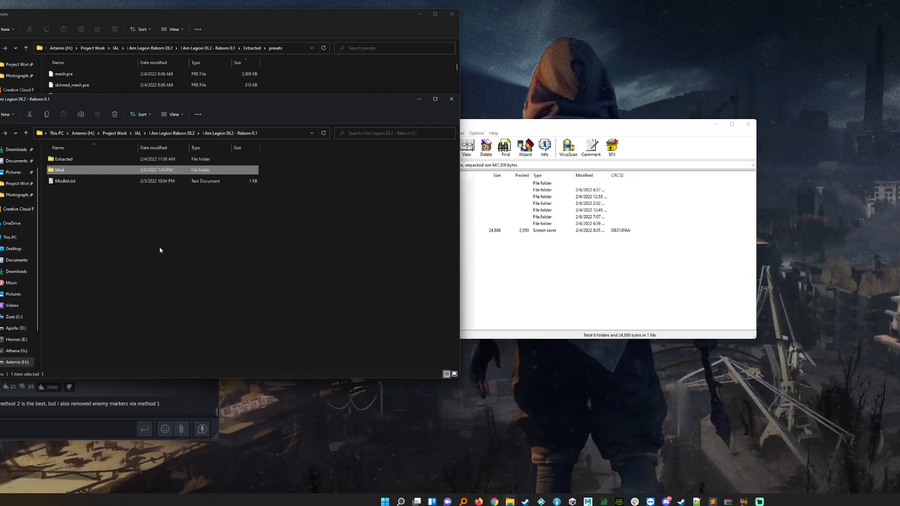
{"action": "left_click", "coordinate": [478, 502]}
{"action": "left_click", "coordinate": [239, 7]}
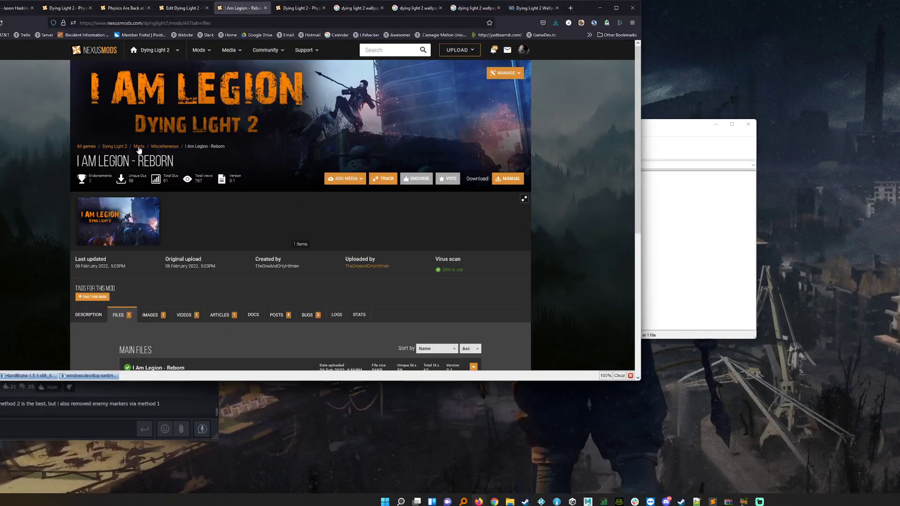
Switch to the Dying Light 2 Nexus Mods tab and enlarge the browser window.
{"action": "left_click", "coordinate": [280, 5]}
{"action": "left_click", "coordinate": [239, 8]}
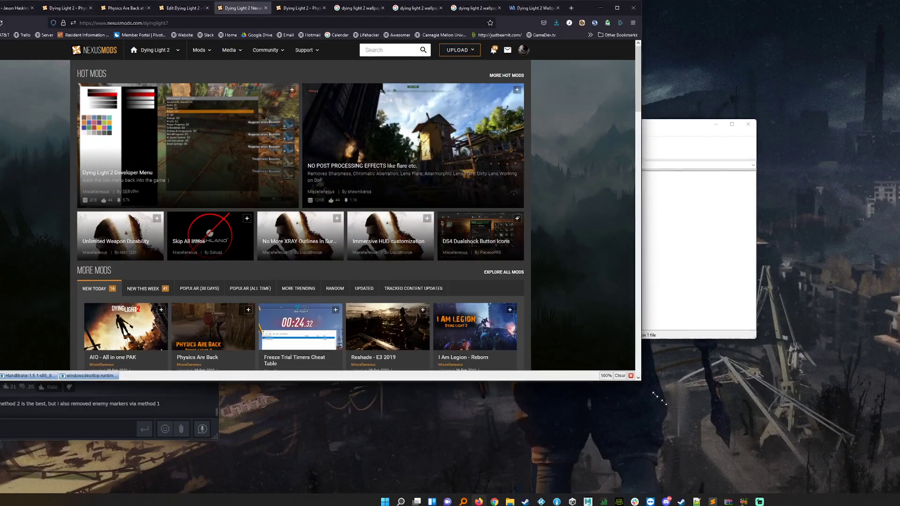
{"action": "left_click_drag", "start_coordinate": [646, 384], "coordinate": [766, 492]}
List Dying Light 2 mods by Popular (30 days) and open a mod from the list.
{"action": "left_click", "coordinate": [262, 288]}
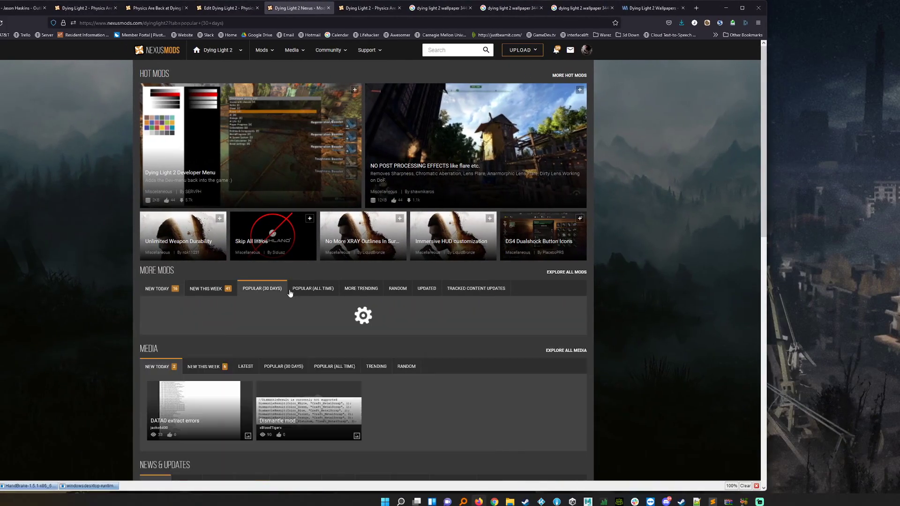
{"action": "scroll", "coordinate": [102, 330], "scroll_direction": "down", "scroll_amount": 4}
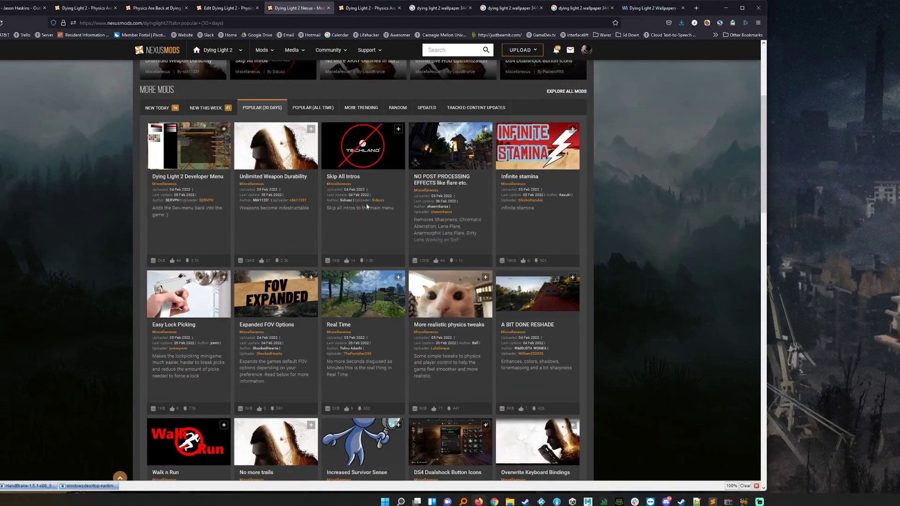
{"action": "scroll", "coordinate": [530, 255], "scroll_direction": "down", "scroll_amount": 1}
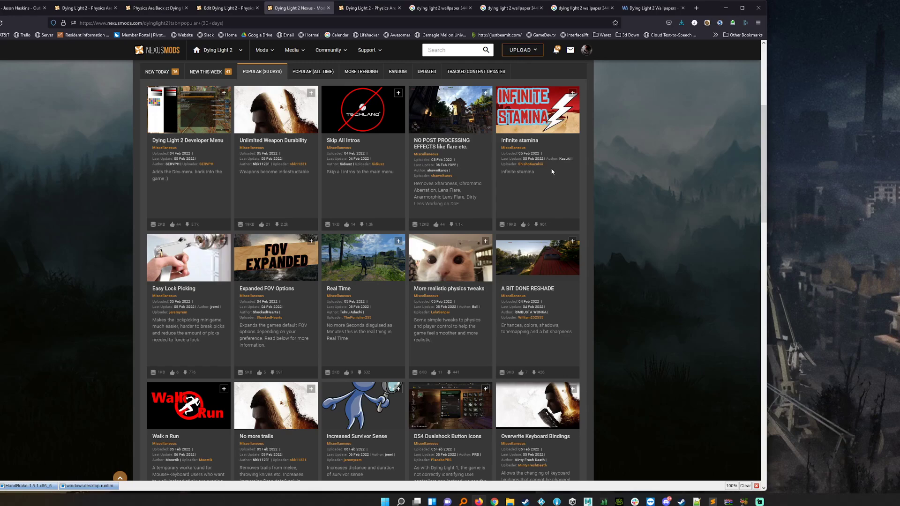
{"action": "left_click", "coordinate": [541, 117]}
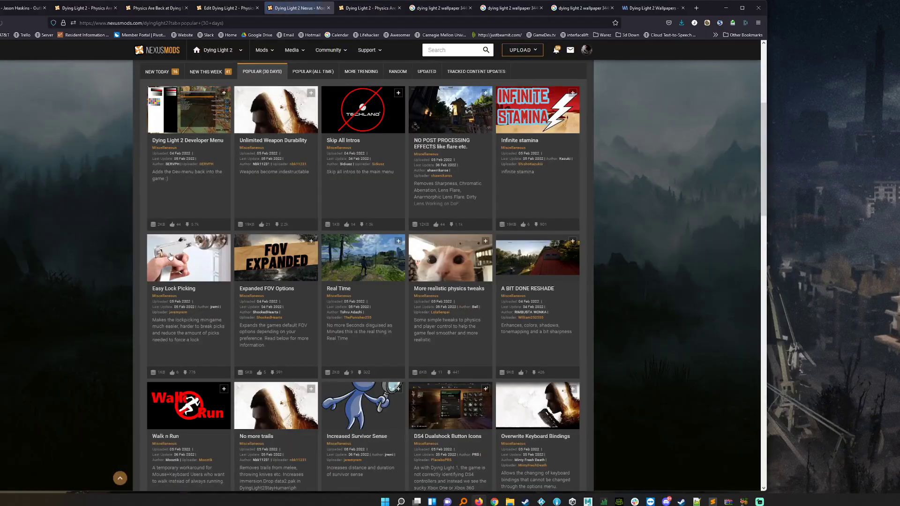
{"action": "scroll", "coordinate": [212, 246], "scroll_direction": "down", "scroll_amount": 3}
Open the Walk n Run mod page and show its downloadable files.
{"action": "left_click", "coordinate": [177, 268]}
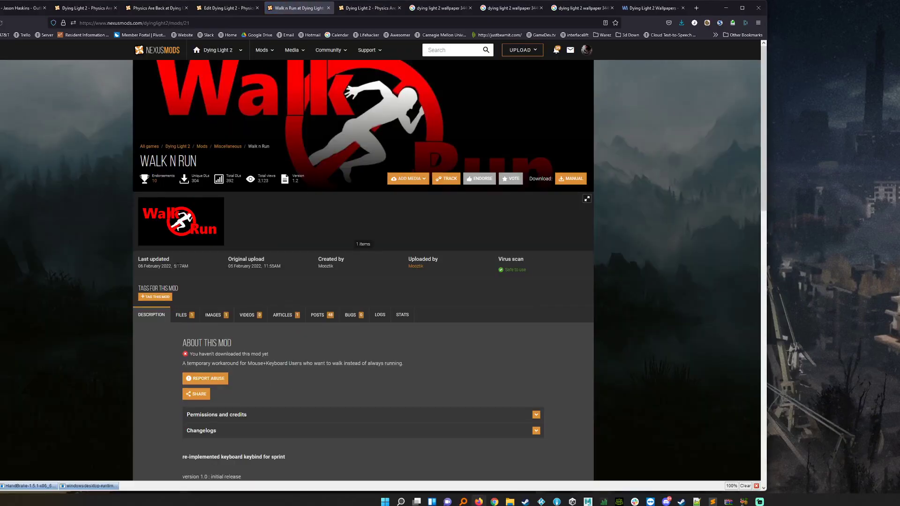
{"action": "left_click", "coordinate": [181, 315]}
{"action": "scroll", "coordinate": [71, 266], "scroll_direction": "down", "scroll_amount": 3}
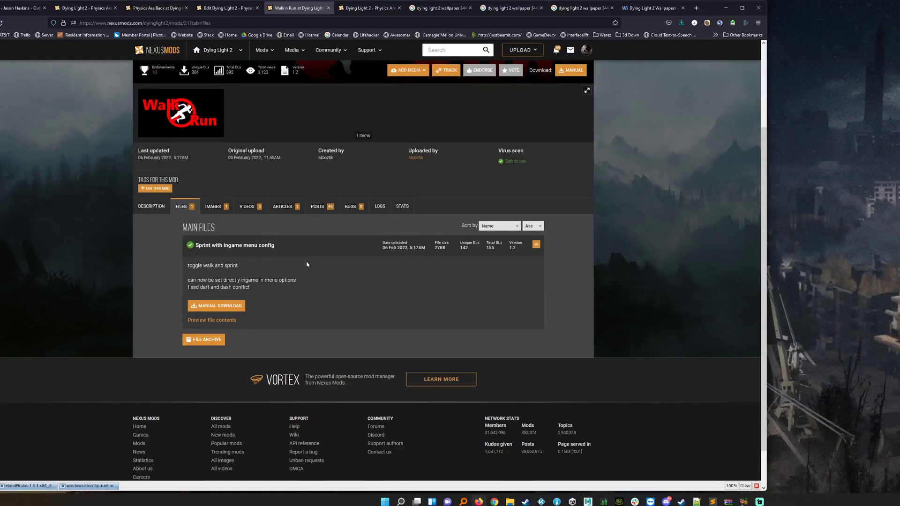
Preview the file contents, noting data2.pak, then start the manual download.
{"action": "left_click", "coordinate": [198, 322]}
{"action": "scroll", "coordinate": [284, 280], "scroll_direction": "down", "scroll_amount": 1}
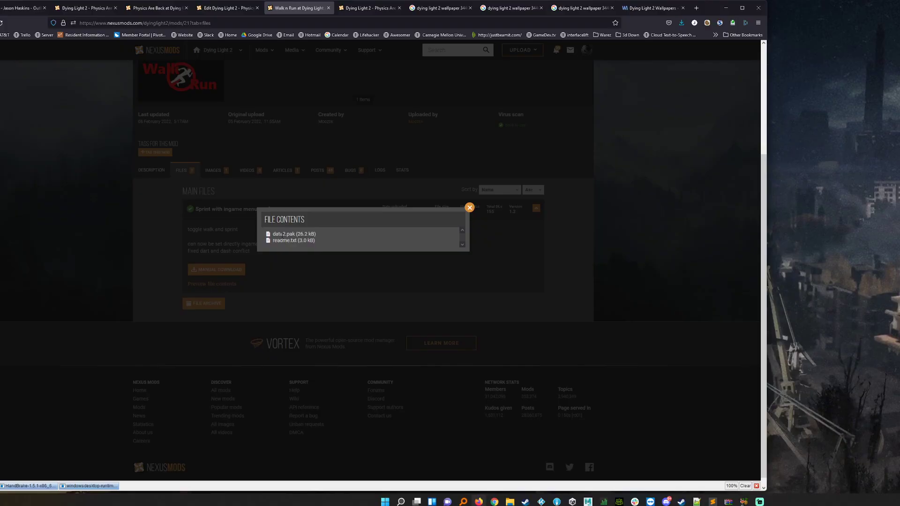
{"action": "left_click_drag", "start_coordinate": [282, 234], "coordinate": [296, 234]}
{"action": "left_click", "coordinate": [469, 207]}
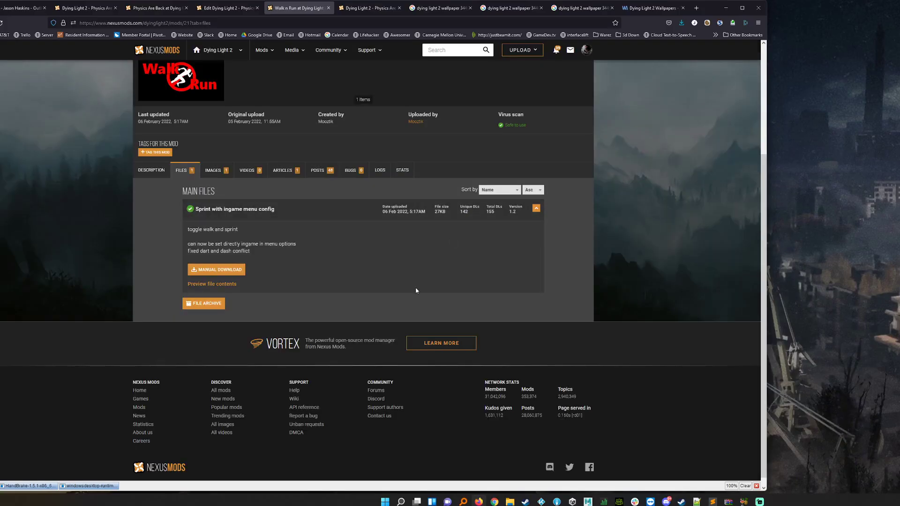
{"action": "left_click", "coordinate": [229, 272]}
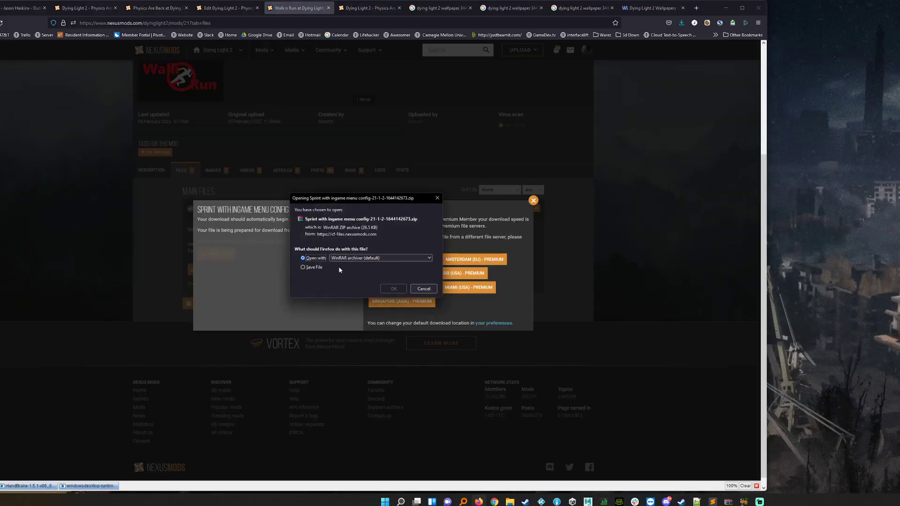
Open the downloaded zip in WinRAR and open the data2.pak inside it.
{"action": "key", "text": "Return"}
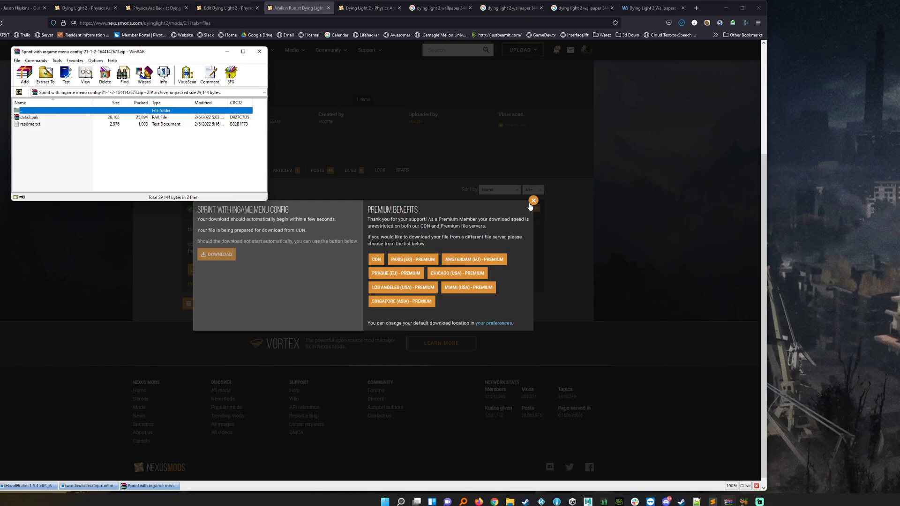
{"action": "left_click", "coordinate": [533, 201]}
{"action": "key", "text": "alt+Tab"}
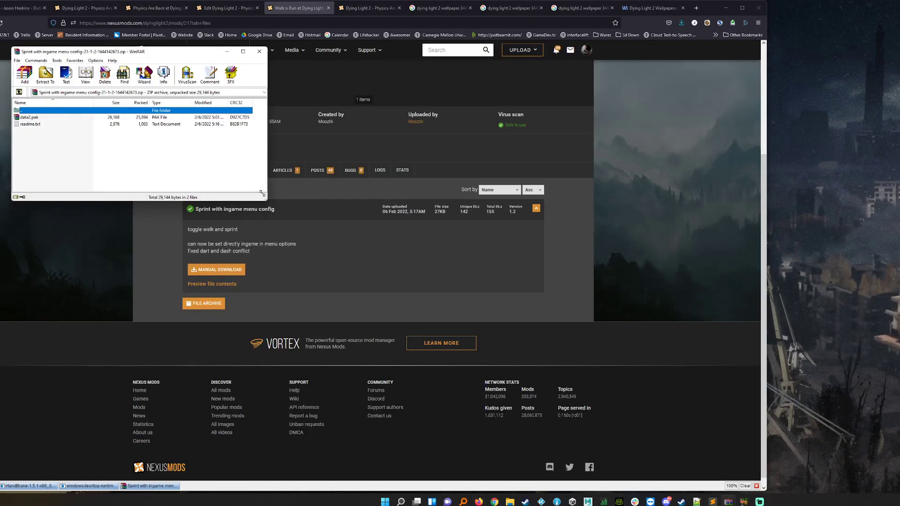
{"action": "left_click_drag", "start_coordinate": [262, 199], "coordinate": [317, 256]}
{"action": "left_click", "coordinate": [35, 118]}
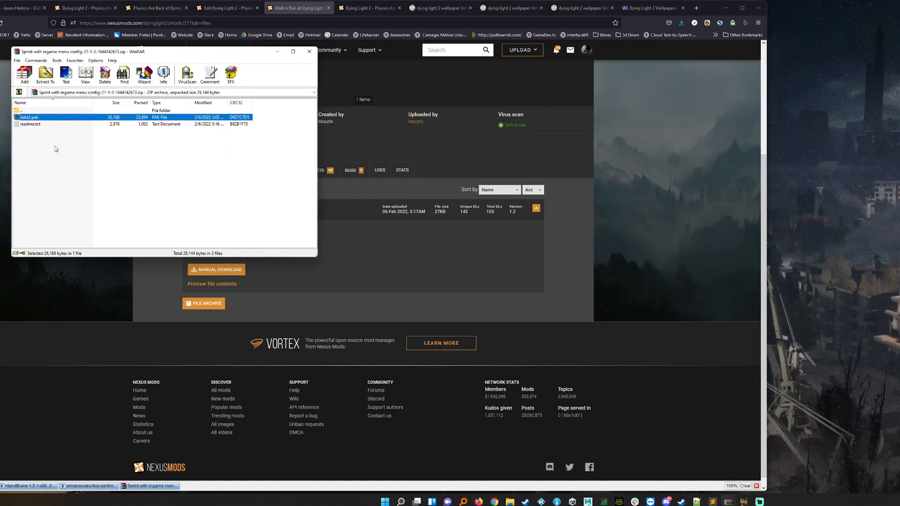
{"action": "double_click", "coordinate": [29, 118]}
{"action": "left_click_drag", "start_coordinate": [100, 62], "coordinate": [416, 75]}
{"action": "left_click", "coordinate": [361, 159]}
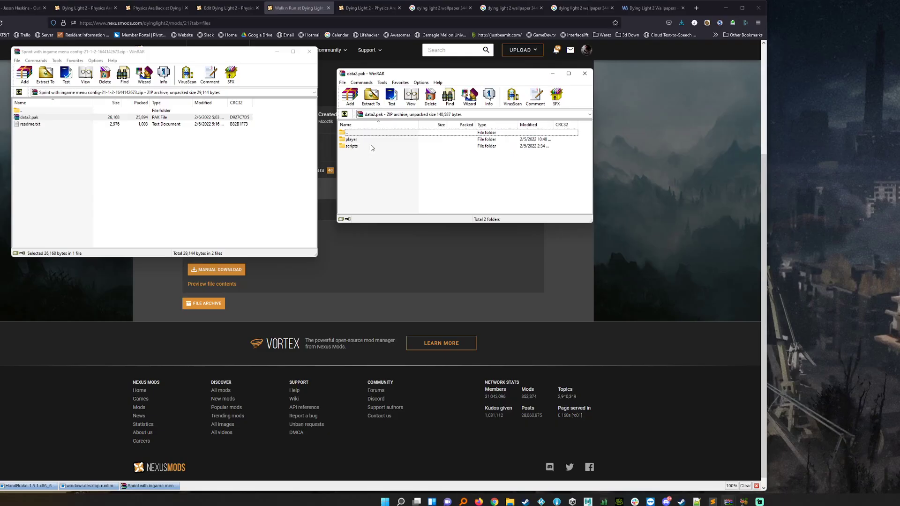
Arrange the data2.pak window above the data3.pak window for side-by-side comparison.
{"action": "left_click_drag", "start_coordinate": [243, 53], "coordinate": [140, 53]}
{"action": "key", "text": "alt+Tab"}
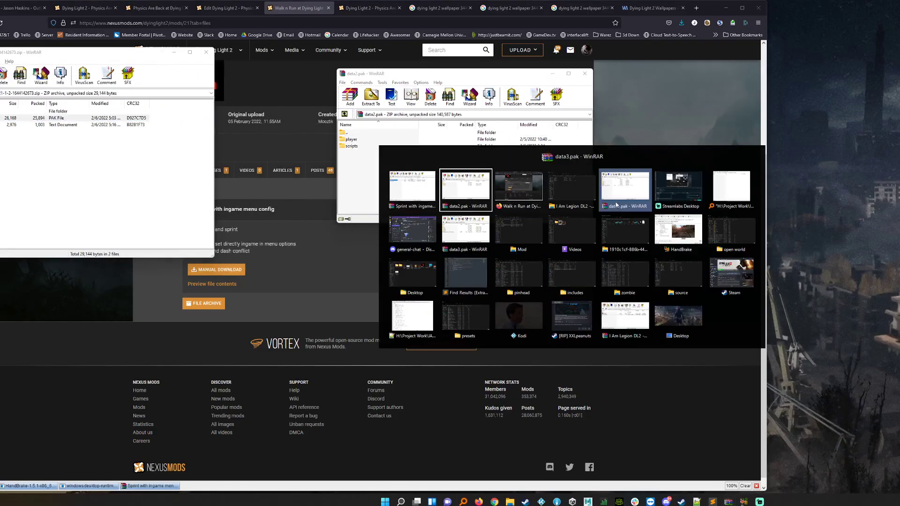
{"action": "left_click", "coordinate": [616, 205]}
{"action": "left_click_drag", "start_coordinate": [506, 182], "coordinate": [417, 231]}
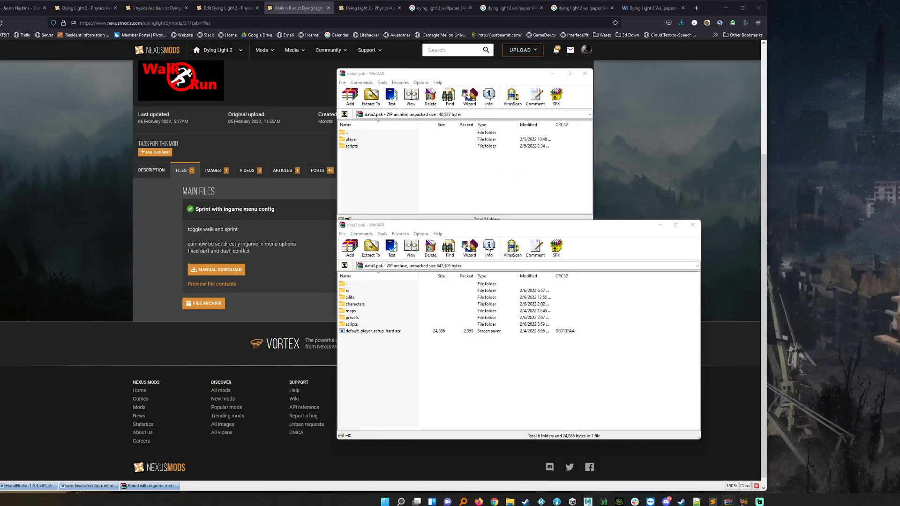
{"action": "left_click_drag", "start_coordinate": [392, 76], "coordinate": [393, 72]}
{"action": "left_click", "coordinate": [379, 338]}
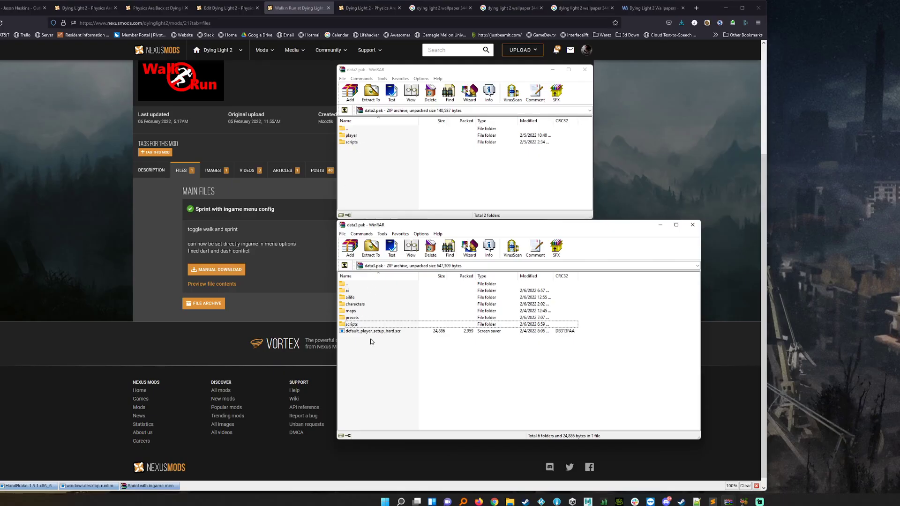
Browse into data2.pak's player folder and back to its root.
{"action": "double_click", "coordinate": [359, 136]}
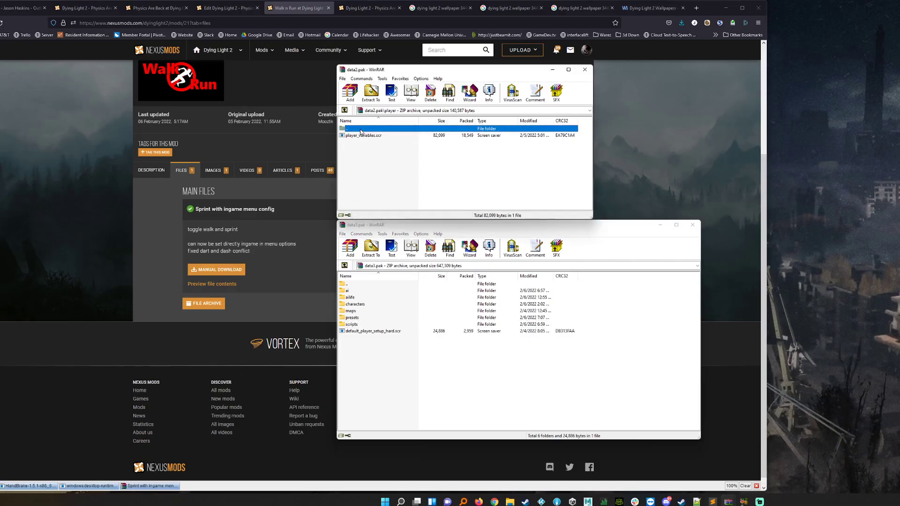
{"action": "double_click", "coordinate": [360, 131]}
{"action": "left_click", "coordinate": [356, 136]}
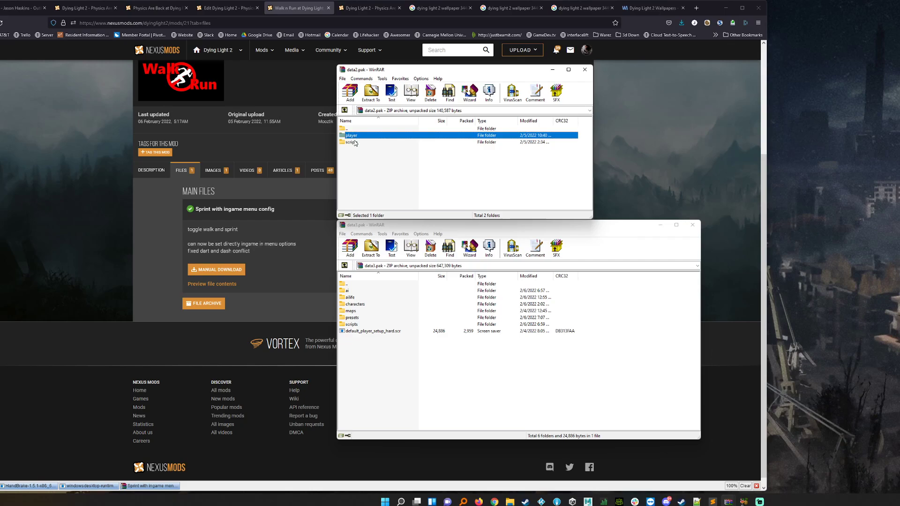
{"action": "left_click", "coordinate": [355, 138], "text": "ctrl"}
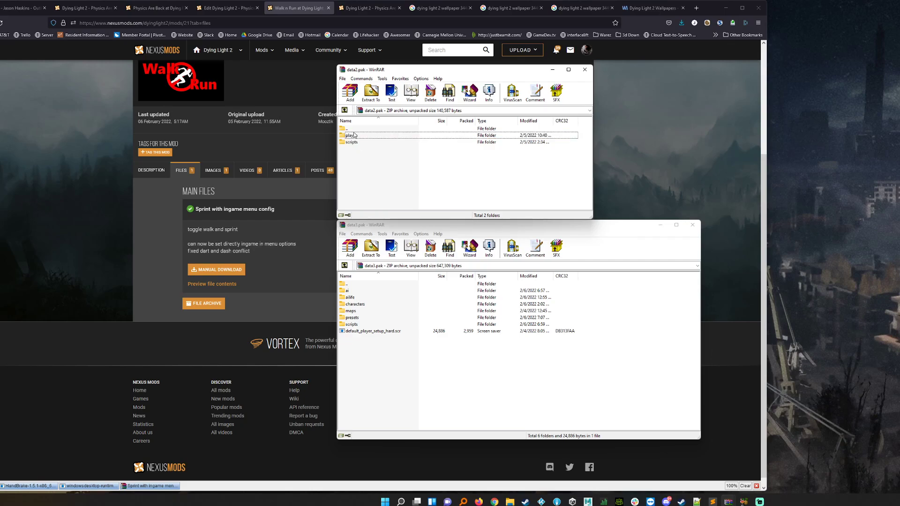
Extract data2.pak's player and scripts folders into a mod folder on the Desktop.
{"action": "double_click", "coordinate": [355, 129]}
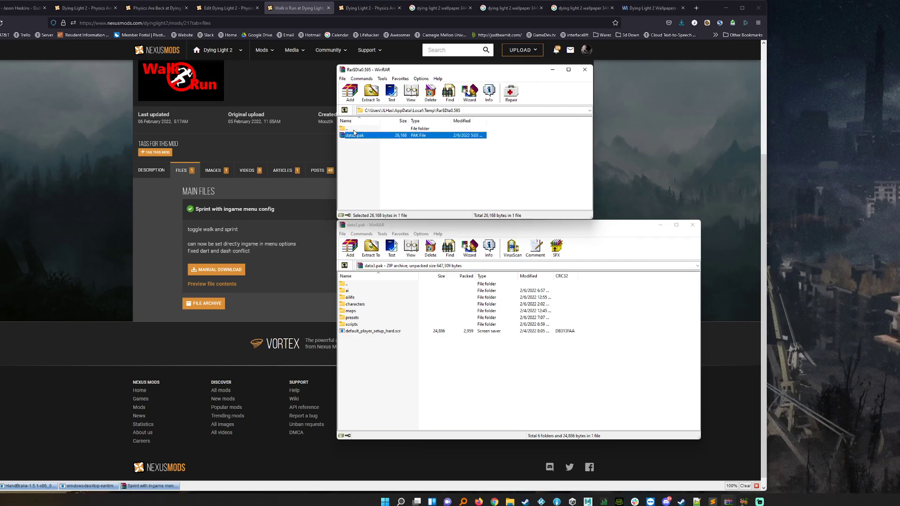
{"action": "left_click", "coordinate": [371, 94]}
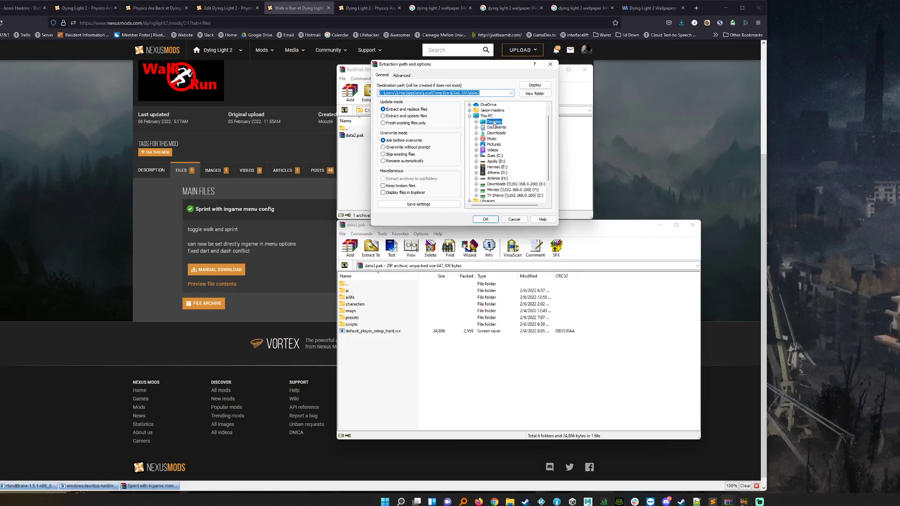
{"action": "double_click", "coordinate": [493, 121]}
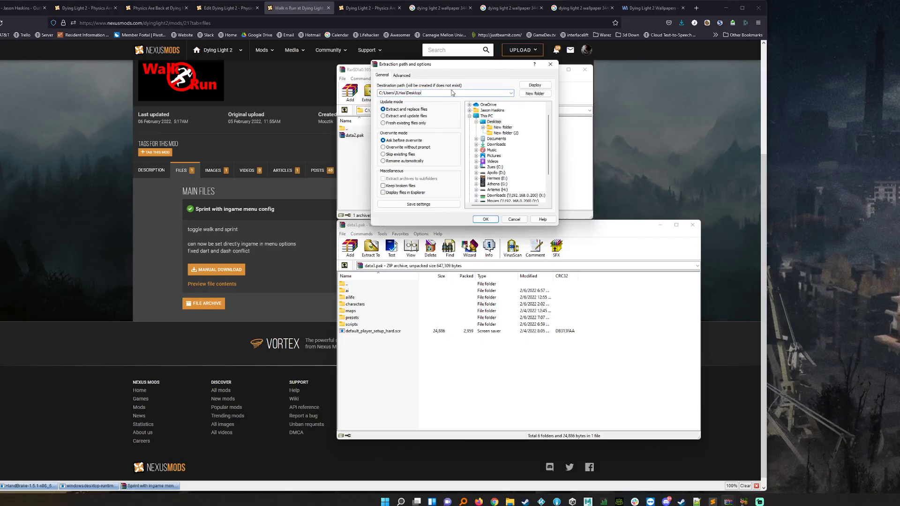
{"action": "type", "text": "\\"}
{"action": "key", "text": "Return"}
{"action": "key", "text": "Return"}
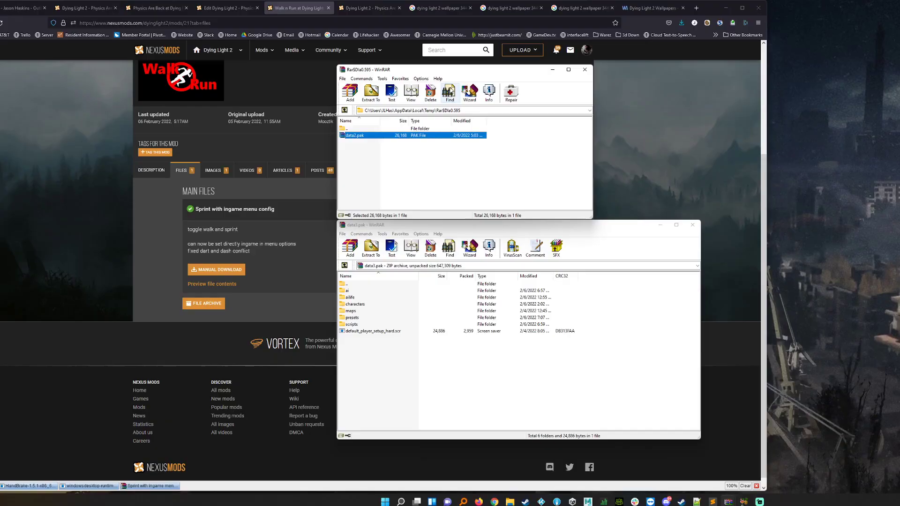
Open the Desktop mod folder in File Explorer and close the temporary data2.pak WinRAR window.
{"action": "mouse_move", "coordinate": [510, 500]}
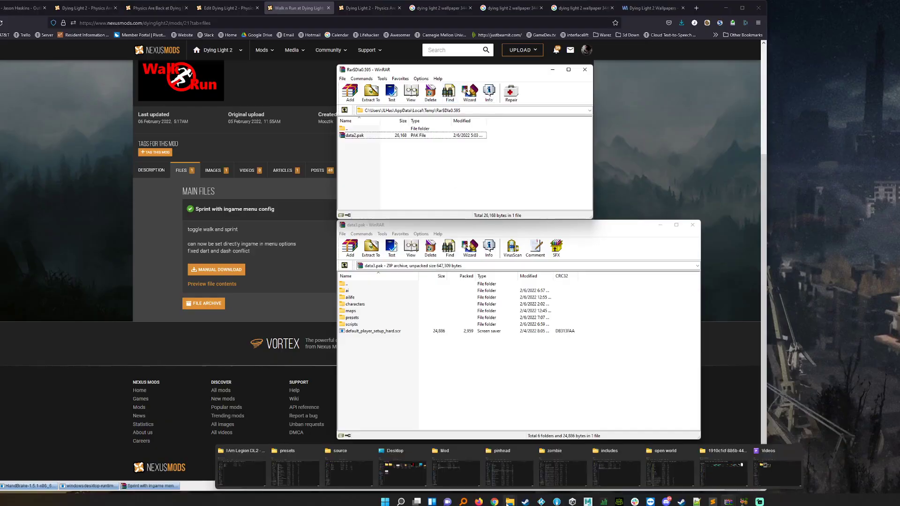
{"action": "left_click", "coordinate": [402, 469]}
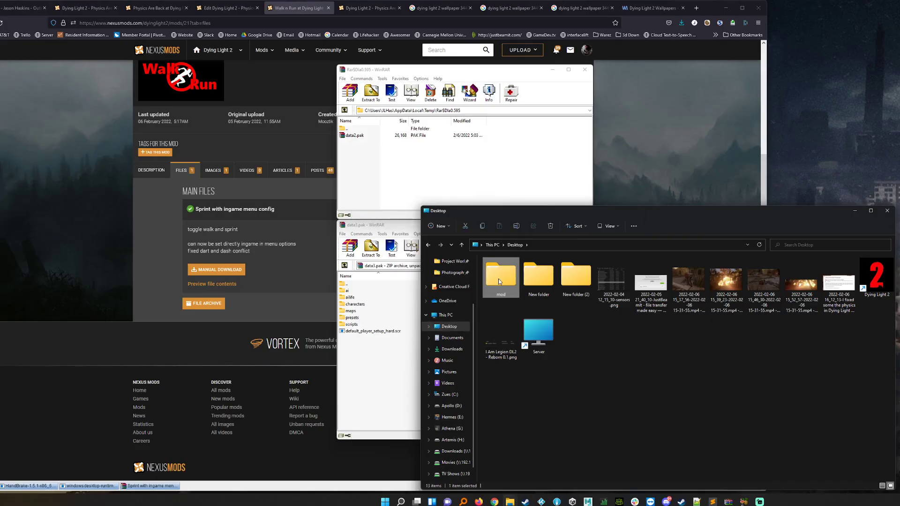
{"action": "double_click", "coordinate": [500, 276]}
{"action": "left_click_drag", "start_coordinate": [591, 213], "coordinate": [246, 69]}
{"action": "left_click", "coordinate": [562, 166]}
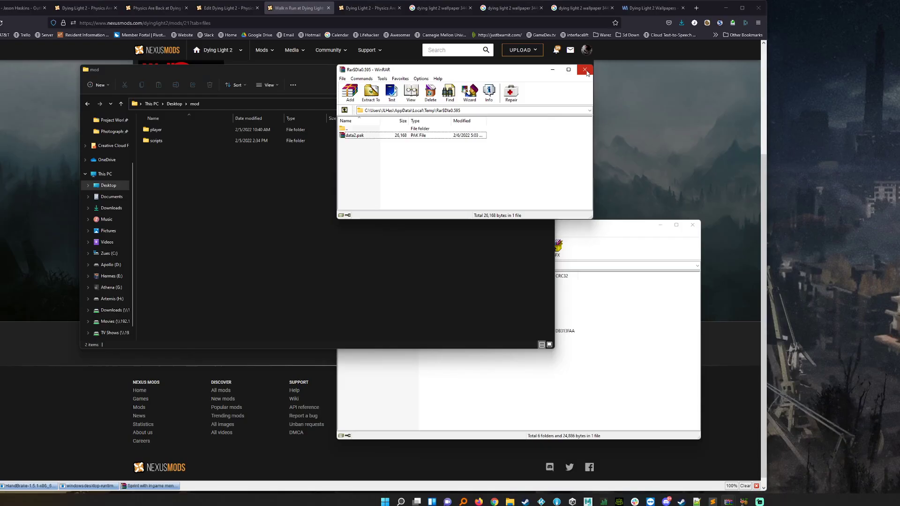
{"action": "left_click", "coordinate": [584, 68]}
{"action": "left_click", "coordinate": [473, 425]}
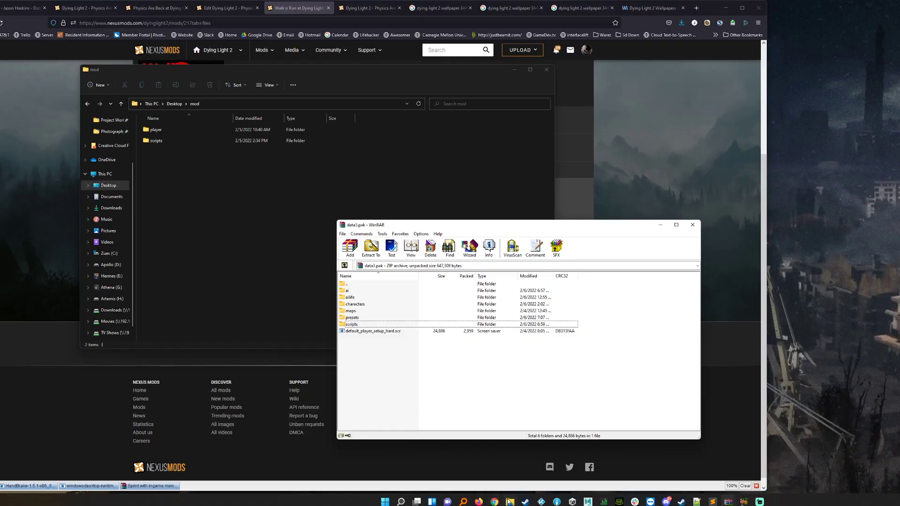
{"action": "mouse_move", "coordinate": [512, 503]}
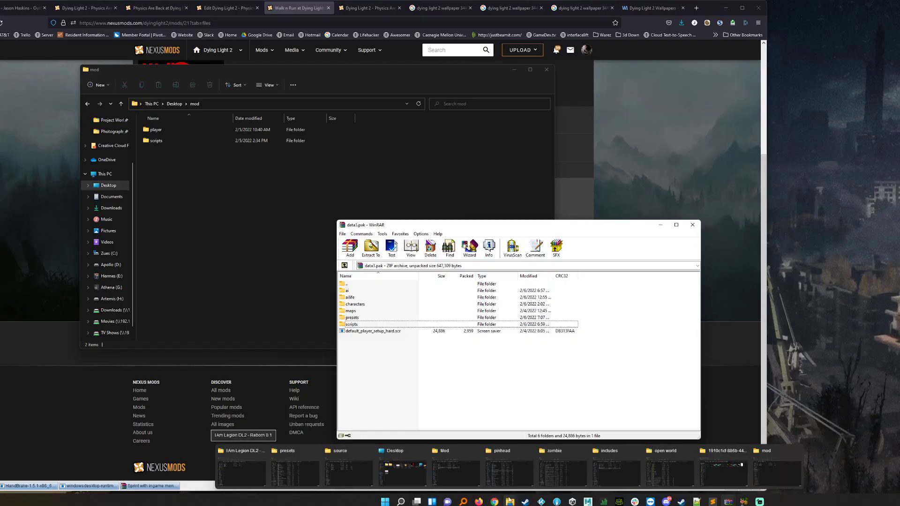
Open data3.pak from the game's ph\source folder in WinRAR.
{"action": "left_click", "coordinate": [349, 471]}
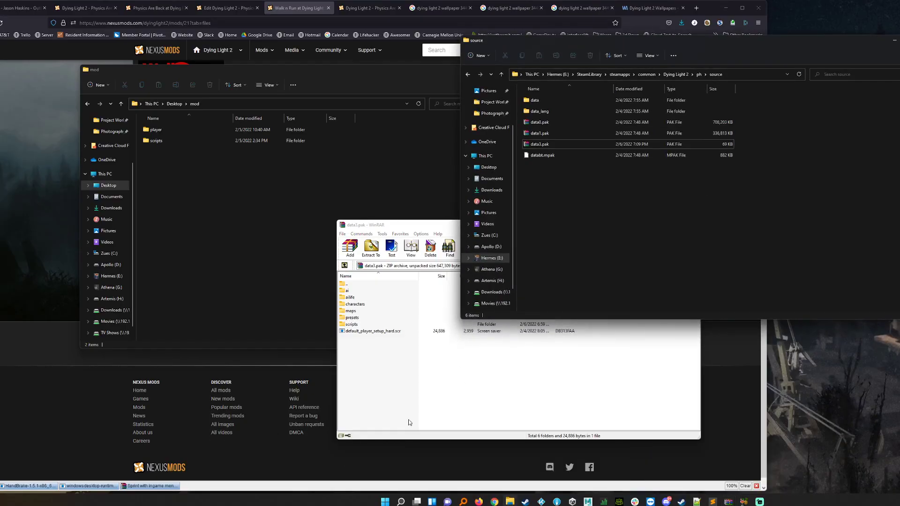
{"action": "double_click", "coordinate": [543, 148]}
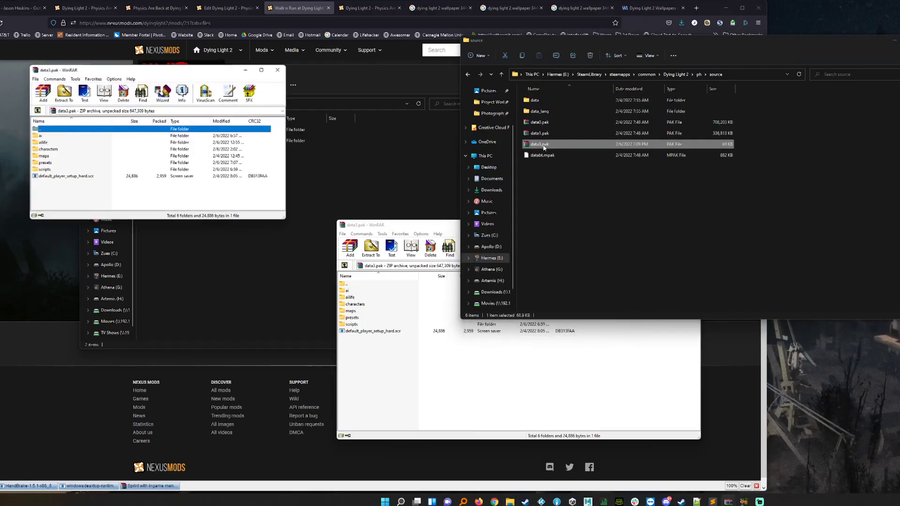
{"action": "left_click_drag", "start_coordinate": [146, 68], "coordinate": [566, 149]}
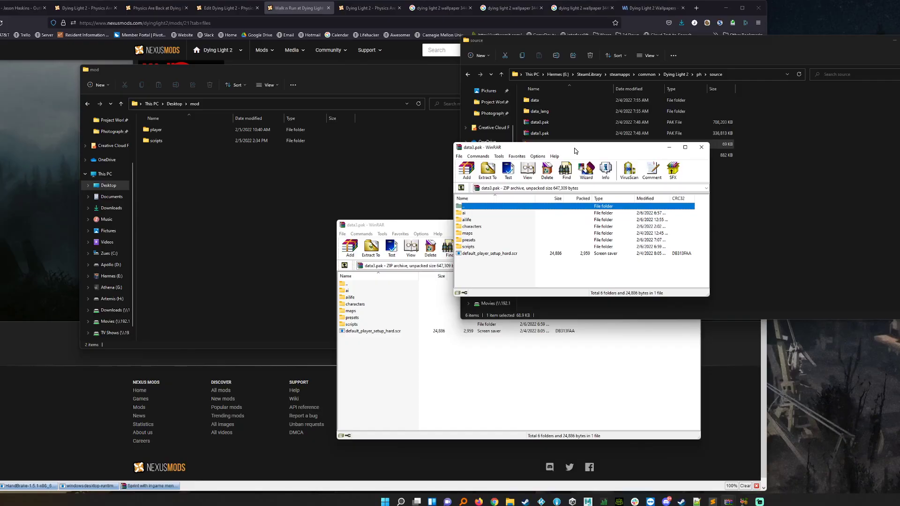
{"action": "left_click", "coordinate": [563, 298]}
Close the older archive window and move the data3.pak window to the lower right.
{"action": "left_click", "coordinate": [461, 390]}
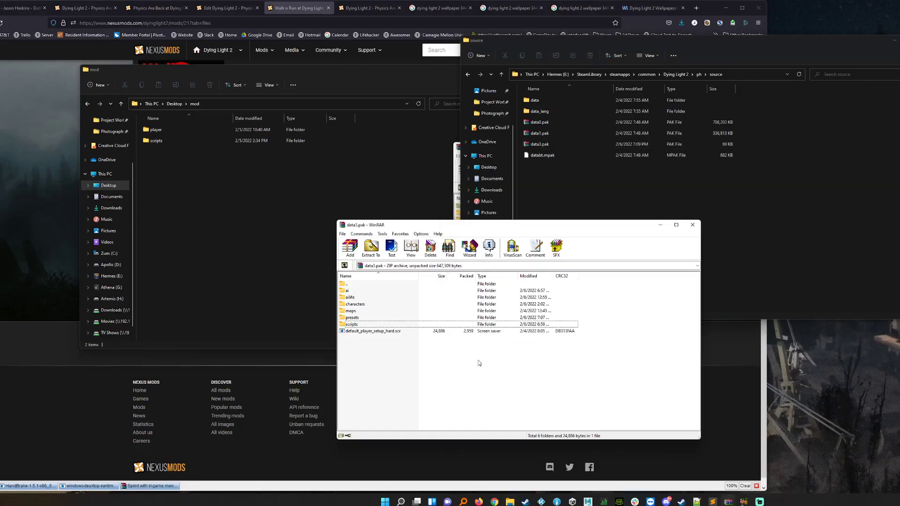
{"action": "left_click", "coordinate": [693, 225]}
{"action": "left_click", "coordinate": [455, 272]}
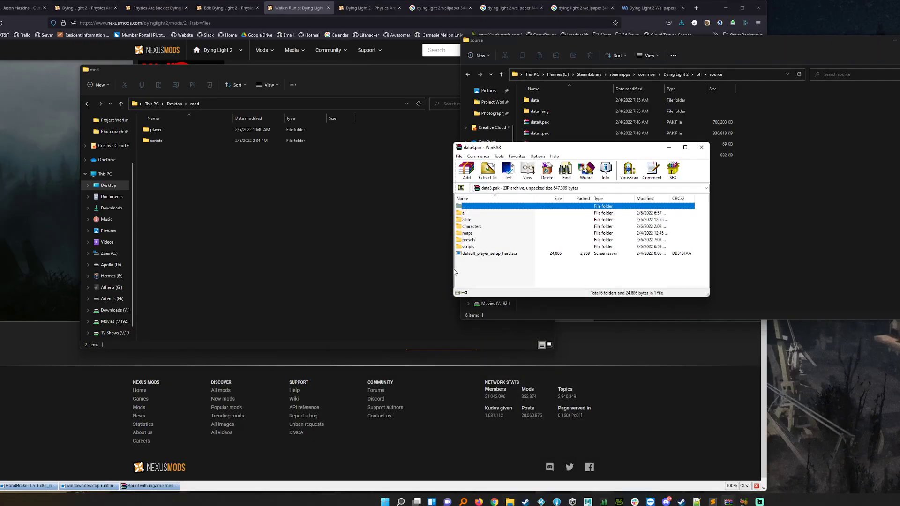
{"action": "left_click_drag", "start_coordinate": [477, 147], "coordinate": [619, 243]}
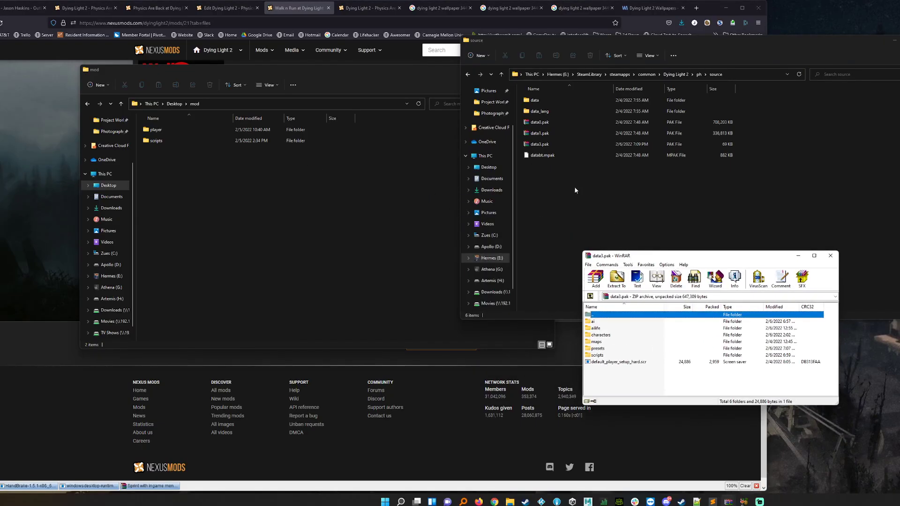
{"action": "left_click", "coordinate": [622, 370]}
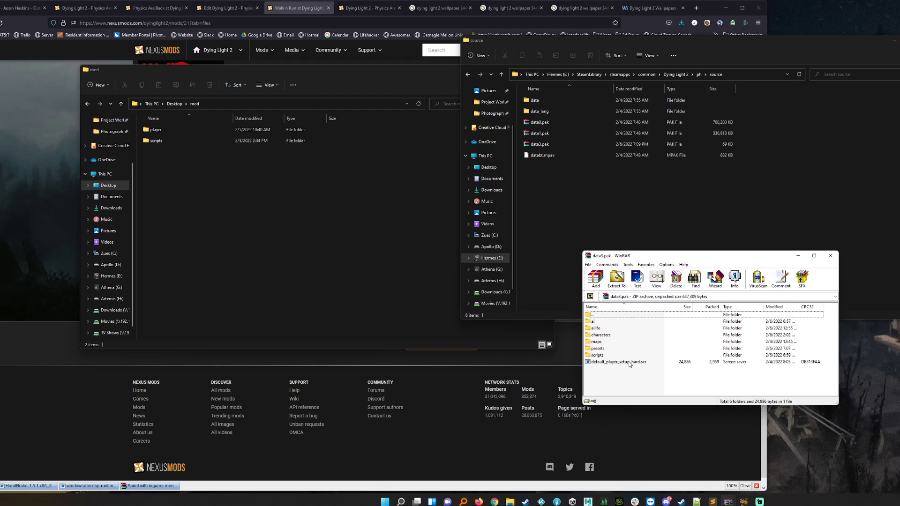
Open the scripts folder both in the mod folder and inside data3.pak.
{"action": "double_click", "coordinate": [157, 141]}
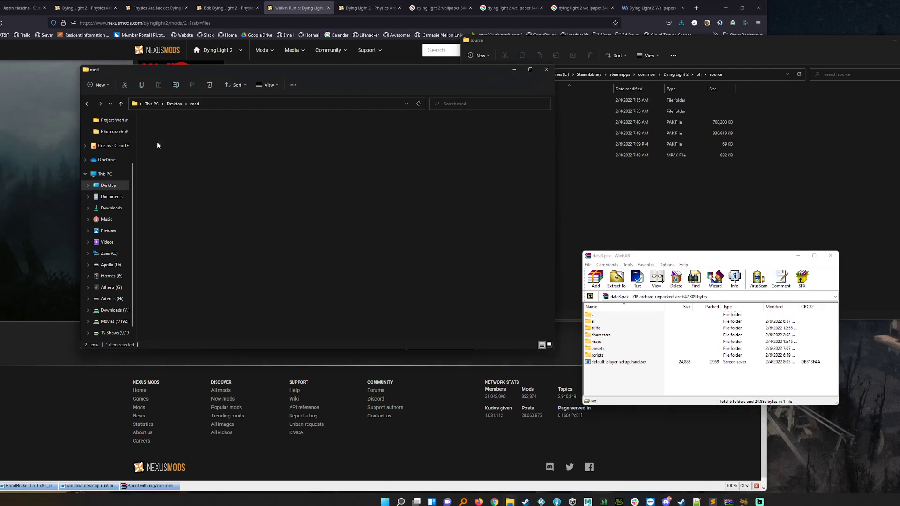
{"action": "left_click", "coordinate": [602, 356]}
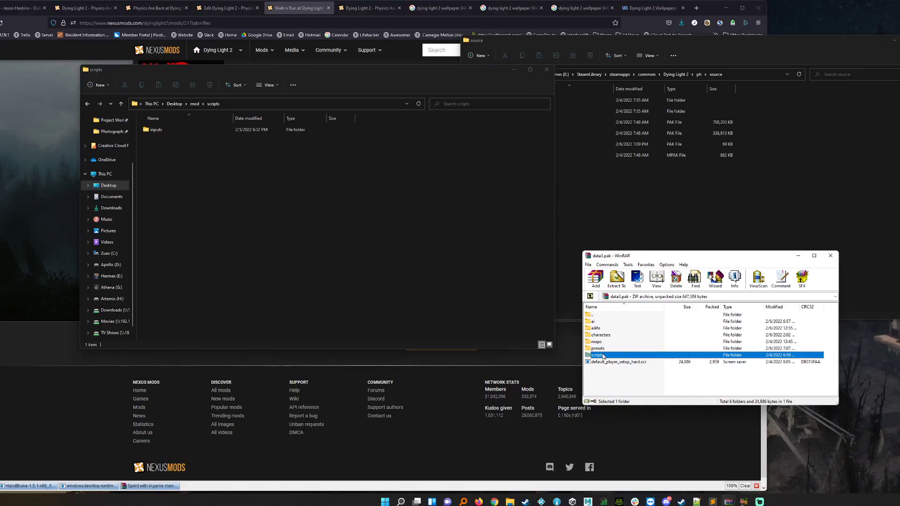
{"action": "double_click", "coordinate": [603, 356]}
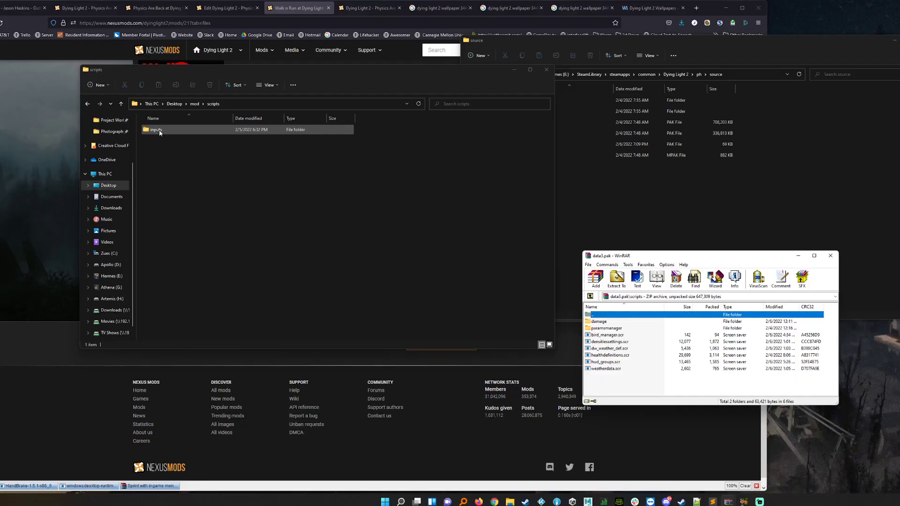
{"action": "left_click", "coordinate": [631, 395]}
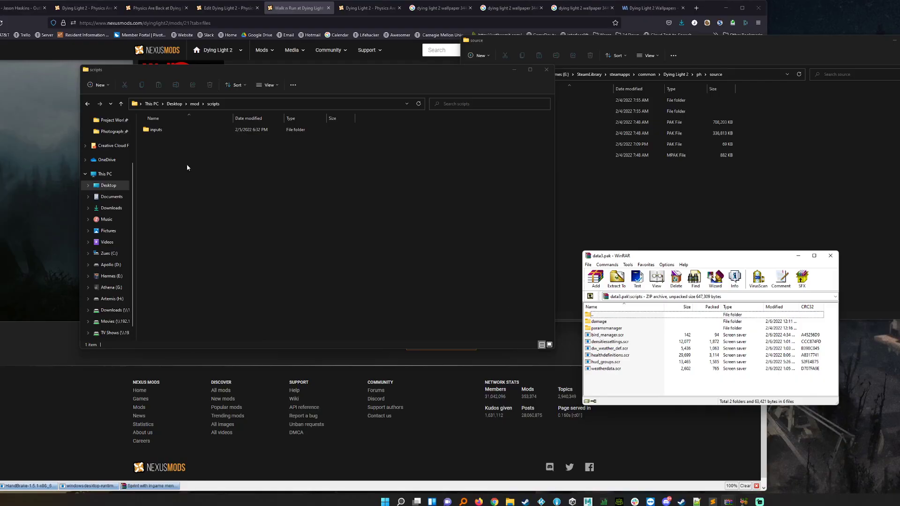
Check the mod's scripts\inputs folder holding inputs_keyboard.scr, then return to the mod folder.
{"action": "double_click", "coordinate": [156, 130]}
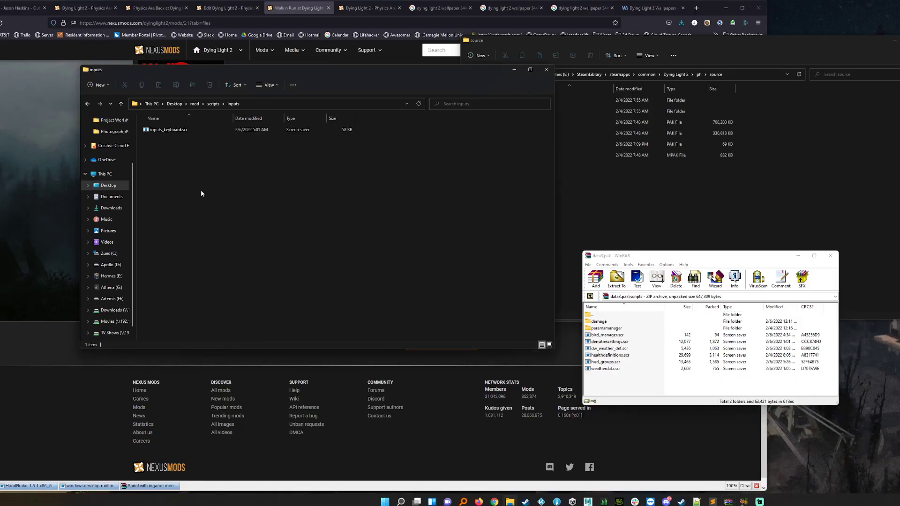
{"action": "left_click", "coordinate": [213, 104]}
{"action": "left_click", "coordinate": [218, 235]}
{"action": "left_click", "coordinate": [196, 103]}
{"action": "left_click", "coordinate": [215, 189]}
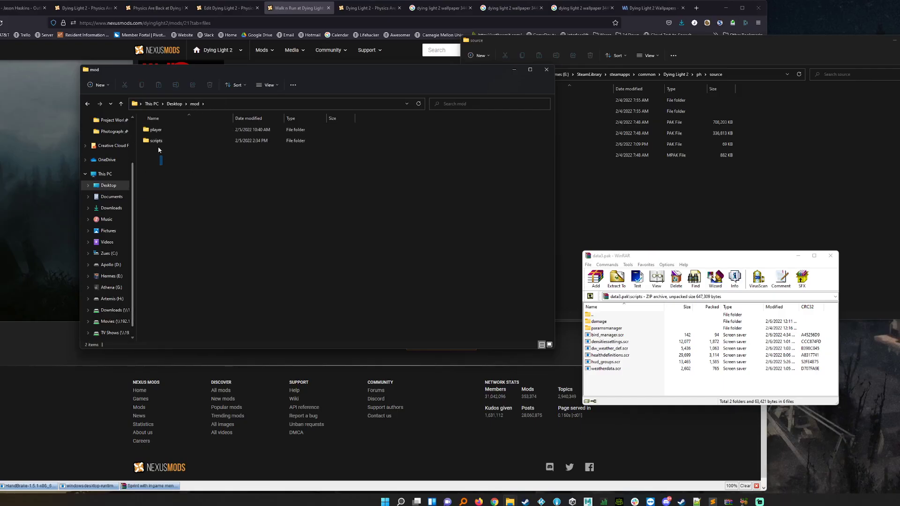
Add the mod's player and scripts folders to the root of data3.pak, confirming with OK.
{"action": "left_click_drag", "start_coordinate": [163, 165], "coordinate": [510, 322]}
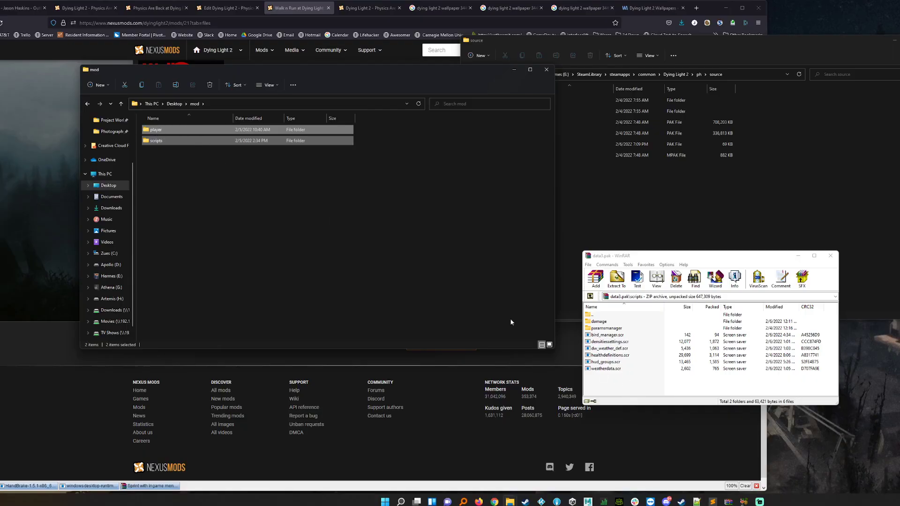
{"action": "double_click", "coordinate": [596, 314]}
{"action": "left_click", "coordinate": [625, 373]}
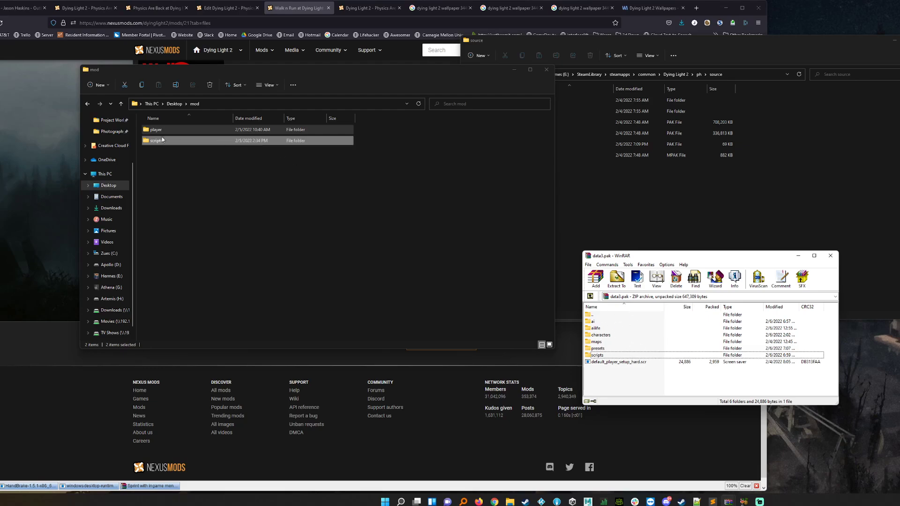
{"action": "left_click_drag", "start_coordinate": [156, 130], "coordinate": [636, 378]}
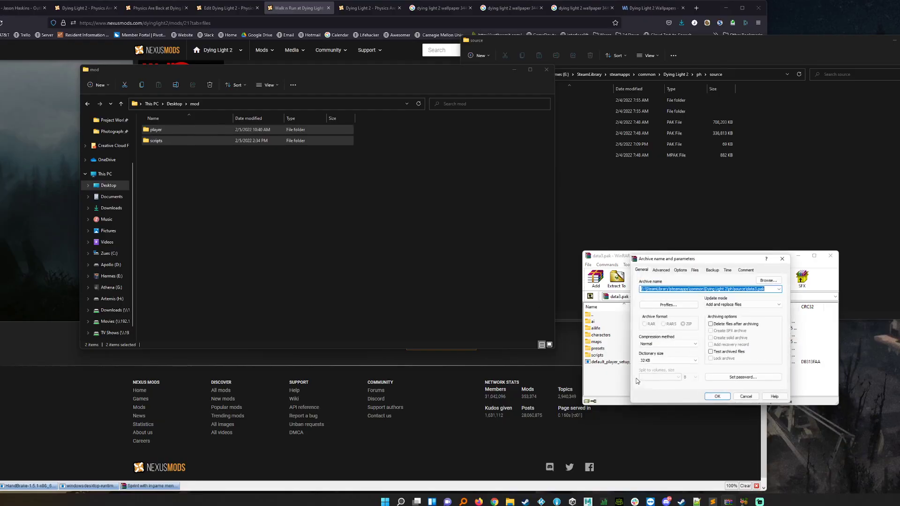
{"action": "left_click", "coordinate": [717, 398]}
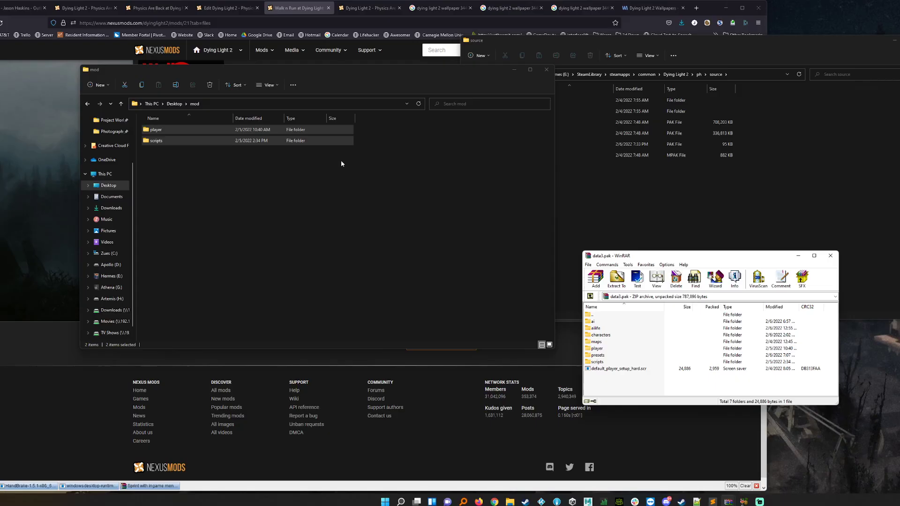
Check data3.pak's player folder, then select the new inputs folder inside its scripts folder.
{"action": "left_click", "coordinate": [601, 350]}
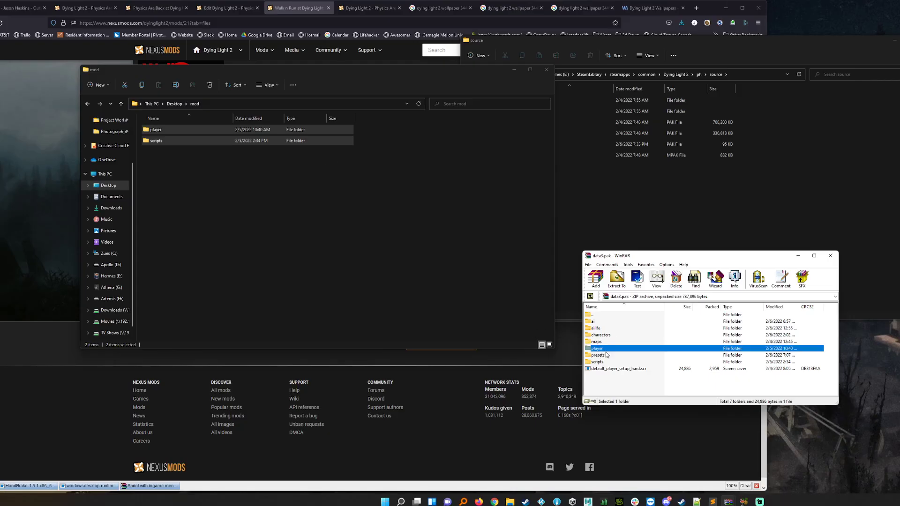
{"action": "double_click", "coordinate": [601, 351]}
{"action": "double_click", "coordinate": [600, 315]}
{"action": "double_click", "coordinate": [610, 362]}
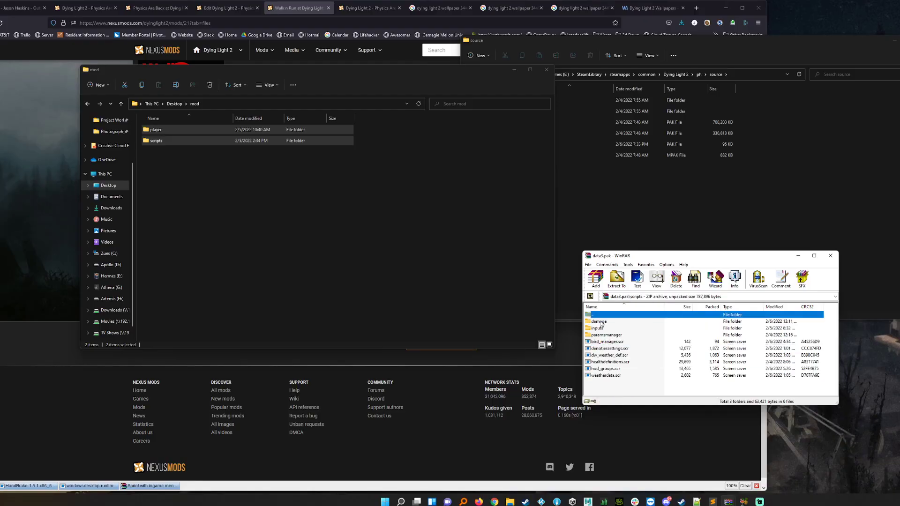
{"action": "left_click", "coordinate": [603, 330]}
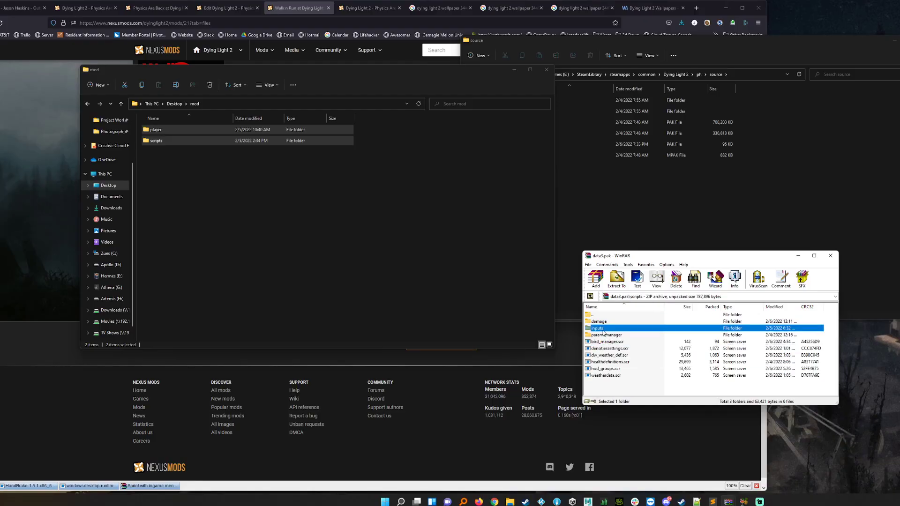